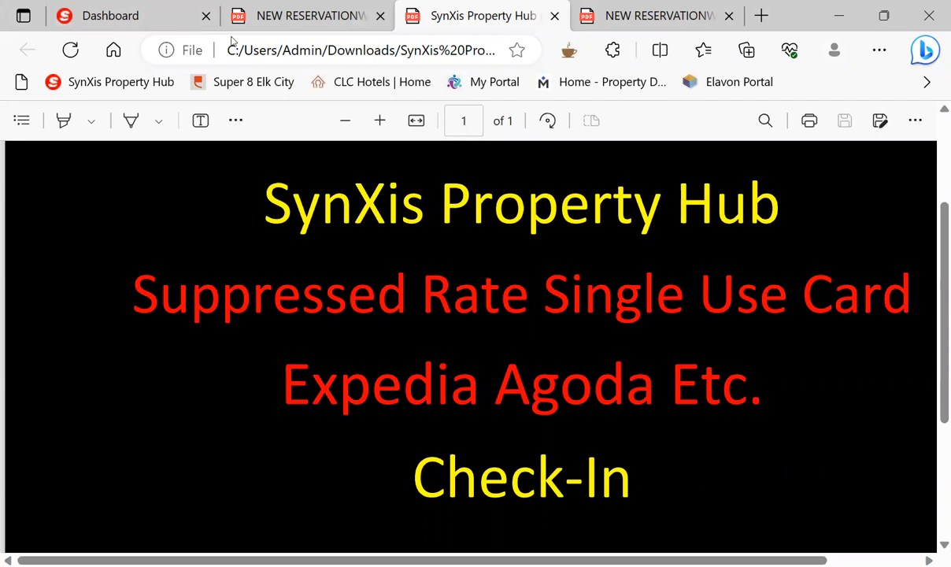
- Switch to SynXis Property Hub and open the Guest Board for the current hotel date
click(100, 11)
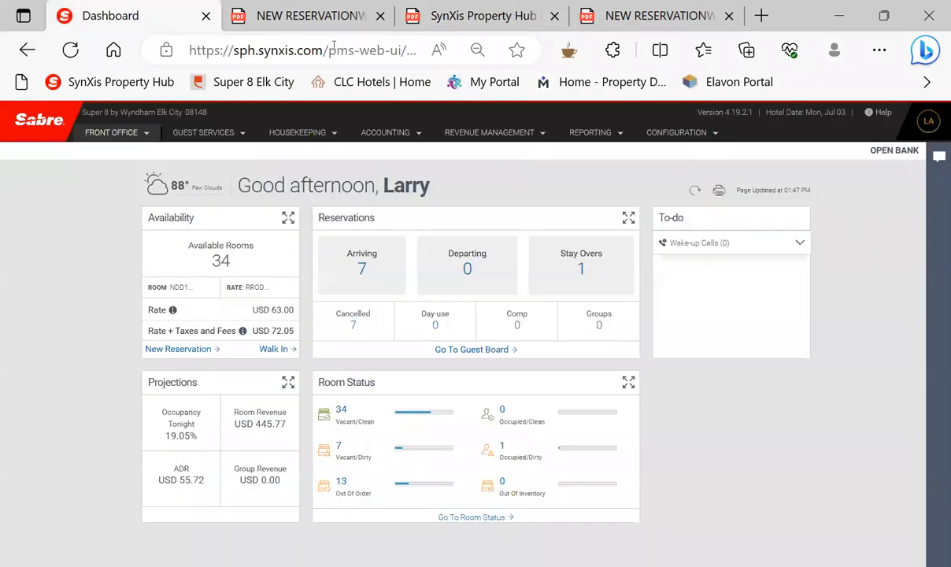
click(108, 132)
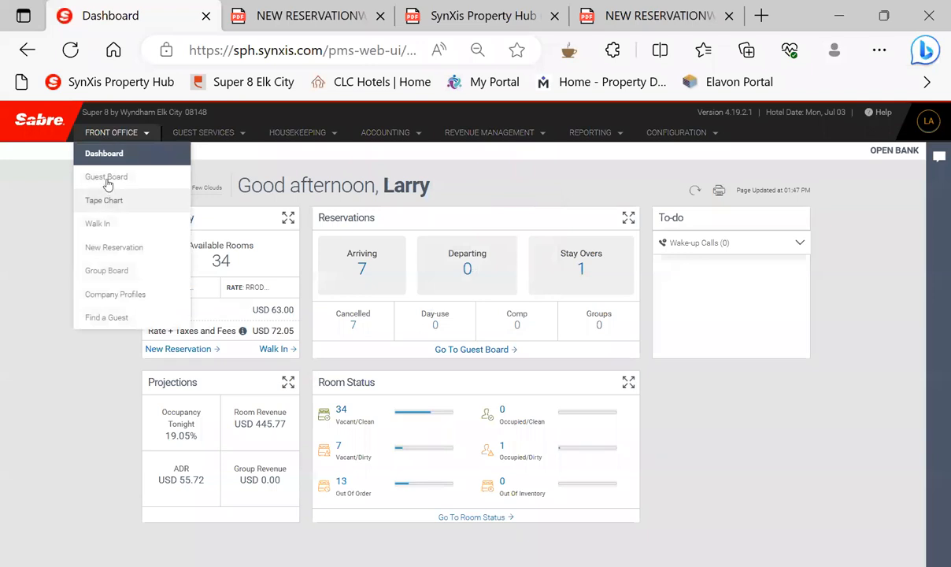
click(108, 177)
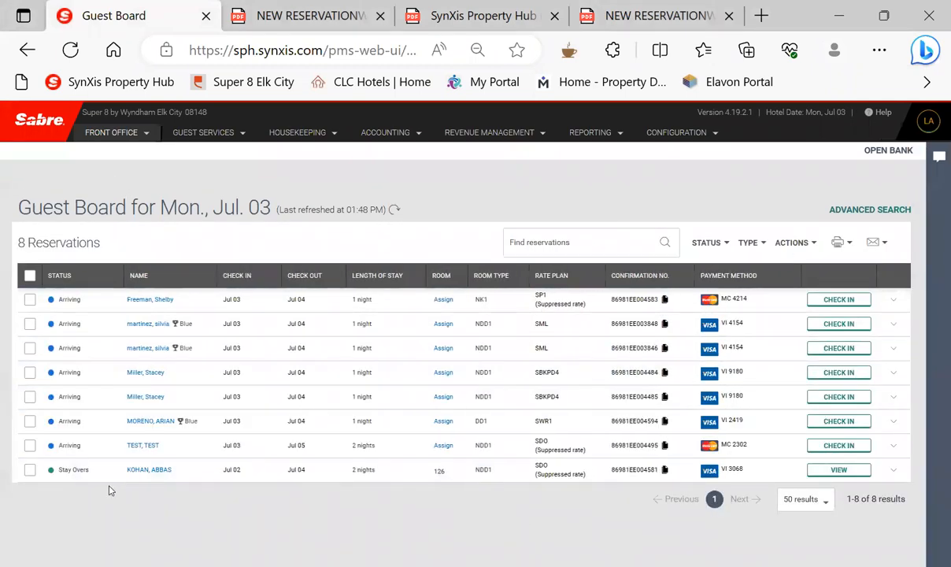
- Find the arriving test reservation with the suppressed SDO rate plan and open its guest stay record
drag(596, 455, 531, 450)
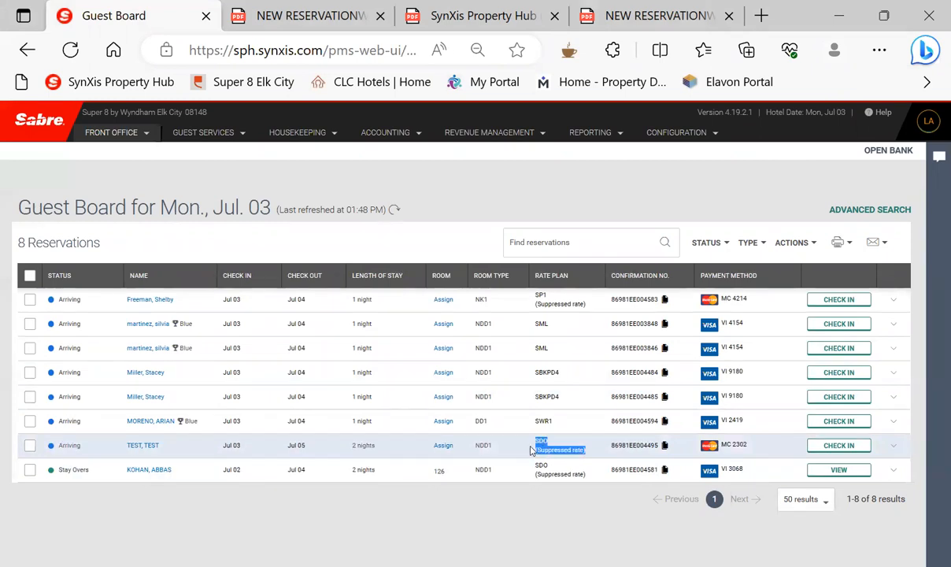
click(591, 452)
drag(597, 455, 536, 451)
click(151, 446)
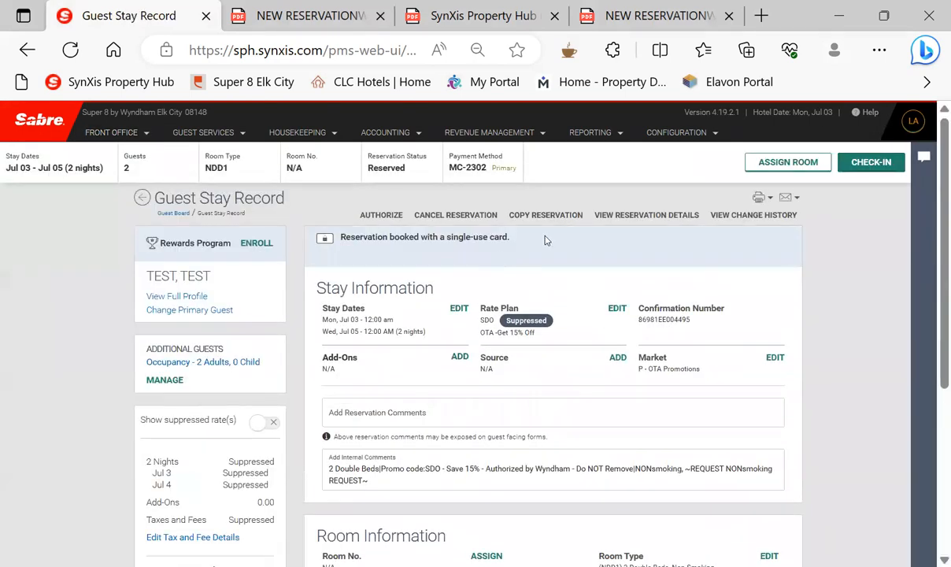
- Examine the stay record's single-use card notice and the suppressed rate summary
drag(511, 237, 339, 237)
drag(512, 238, 325, 233)
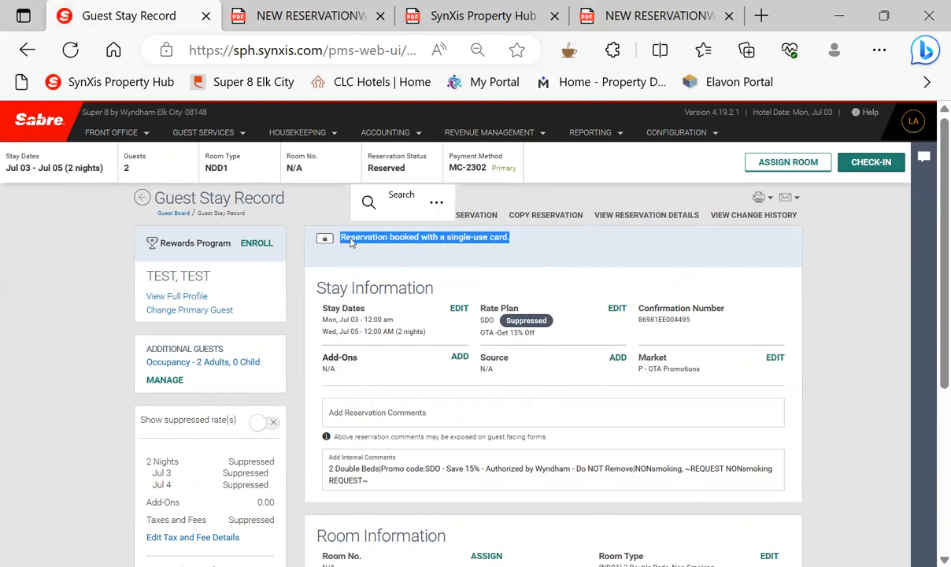
click(511, 238)
drag(512, 238, 324, 232)
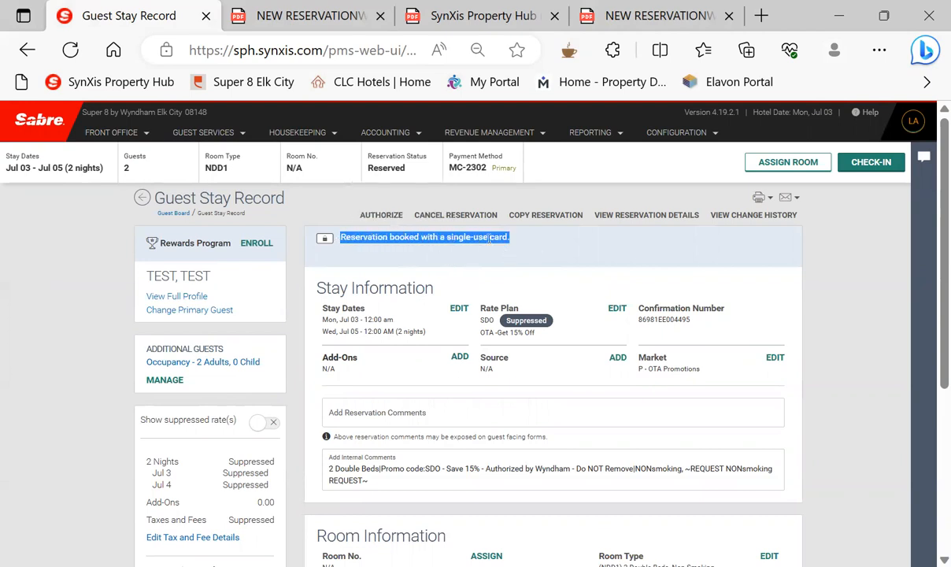
drag(512, 238, 340, 239)
scroll(282, 493, down, 3)
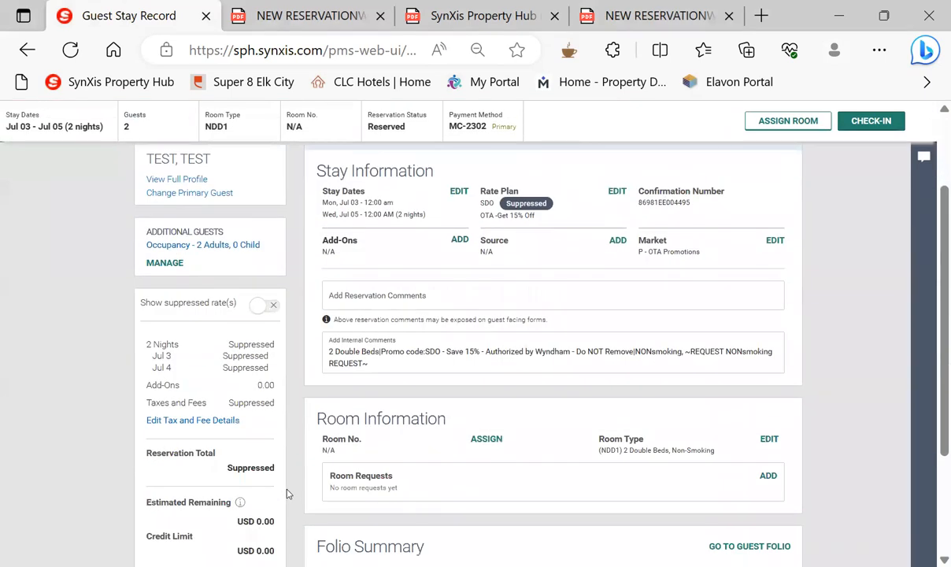
scroll(287, 494, up, 2)
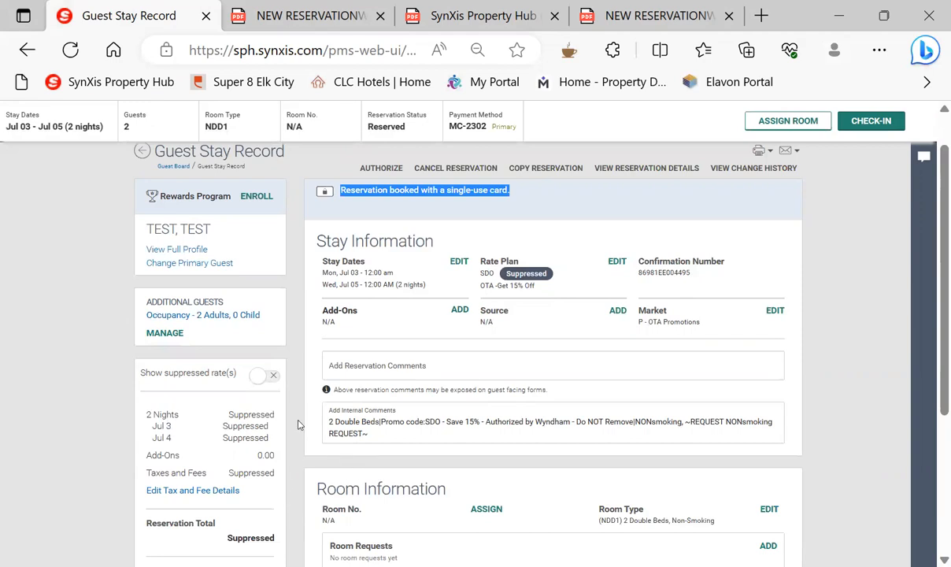
click(567, 397)
scroll(615, 396, up, 1)
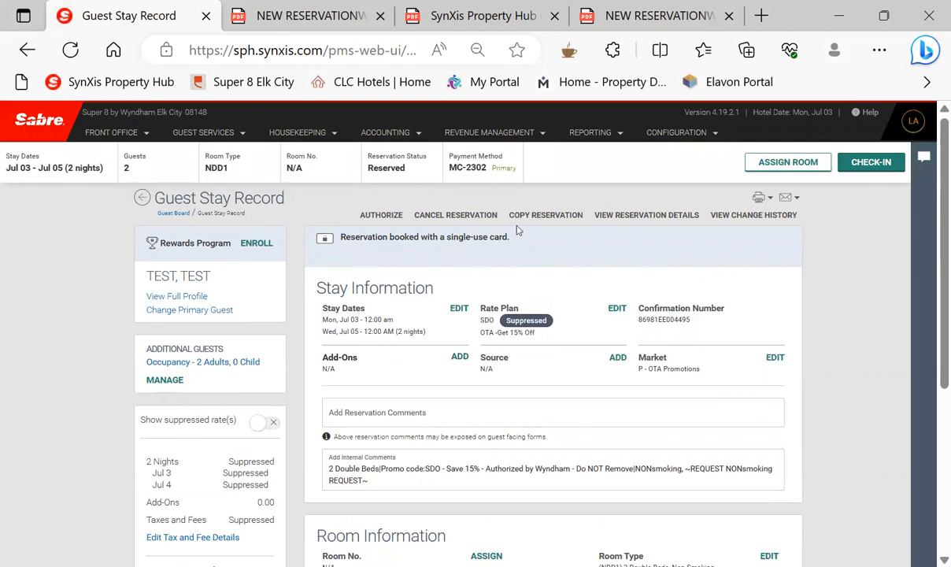
drag(514, 238, 512, 267)
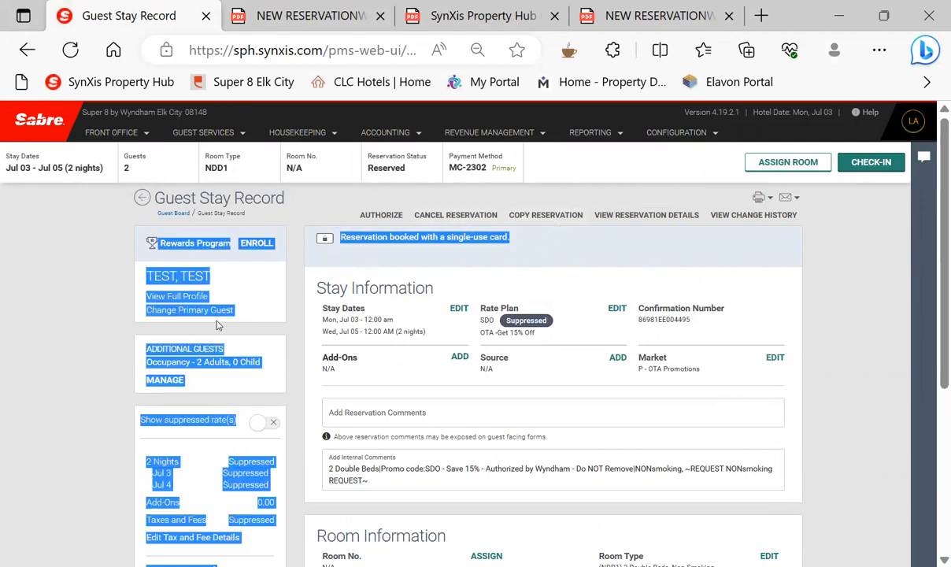
click(261, 313)
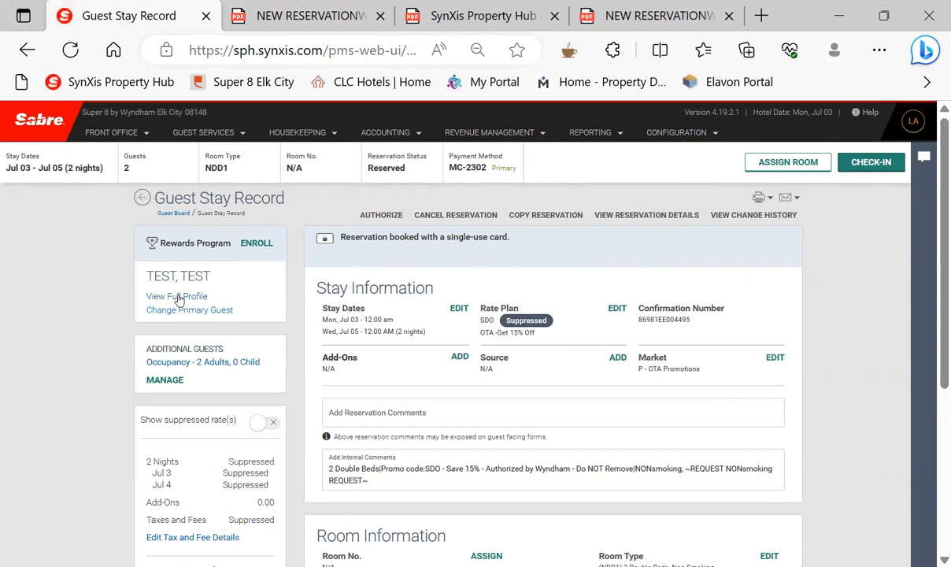
- Open the test guest's full profile, go through the contact, address and ID fields, and save the guest details
click(178, 298)
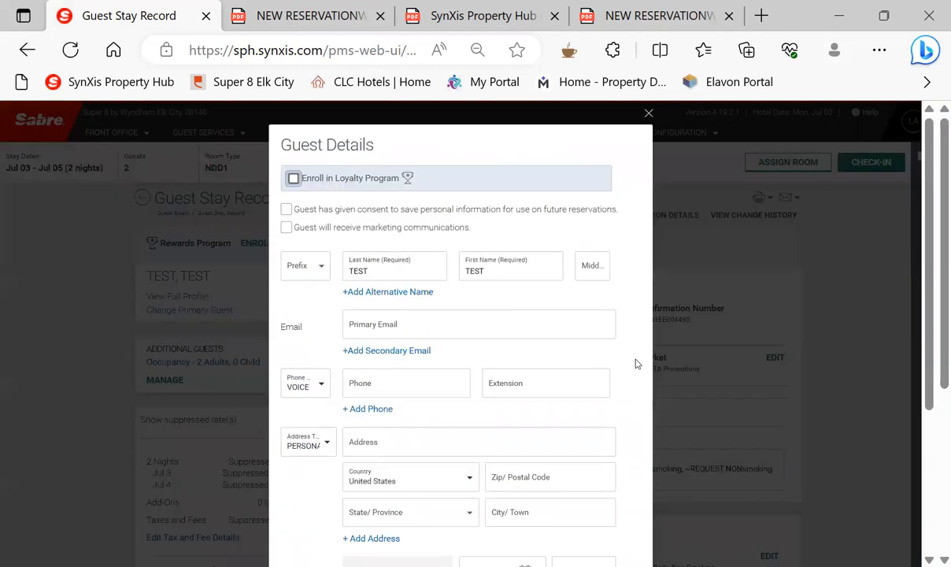
scroll(517, 339, down, 2)
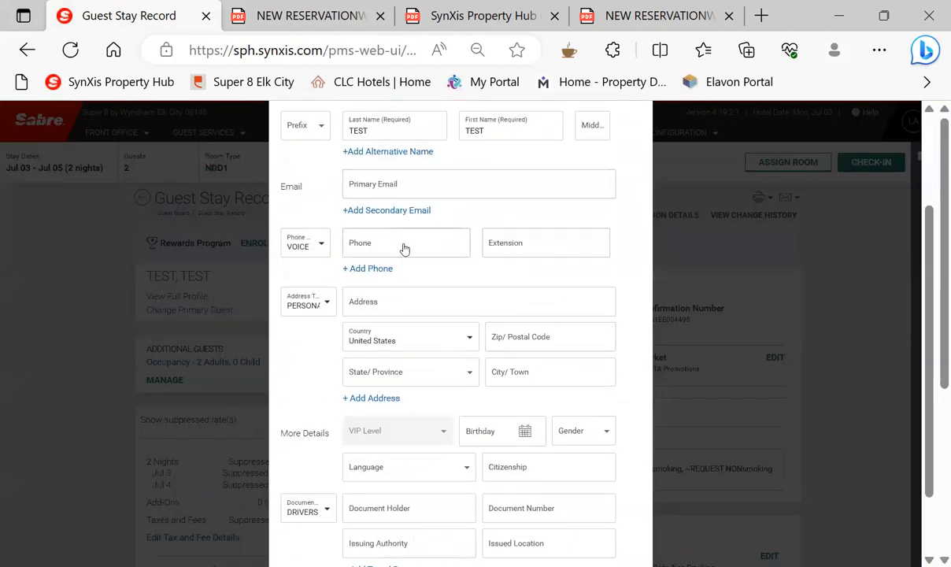
scroll(441, 331, down, 2)
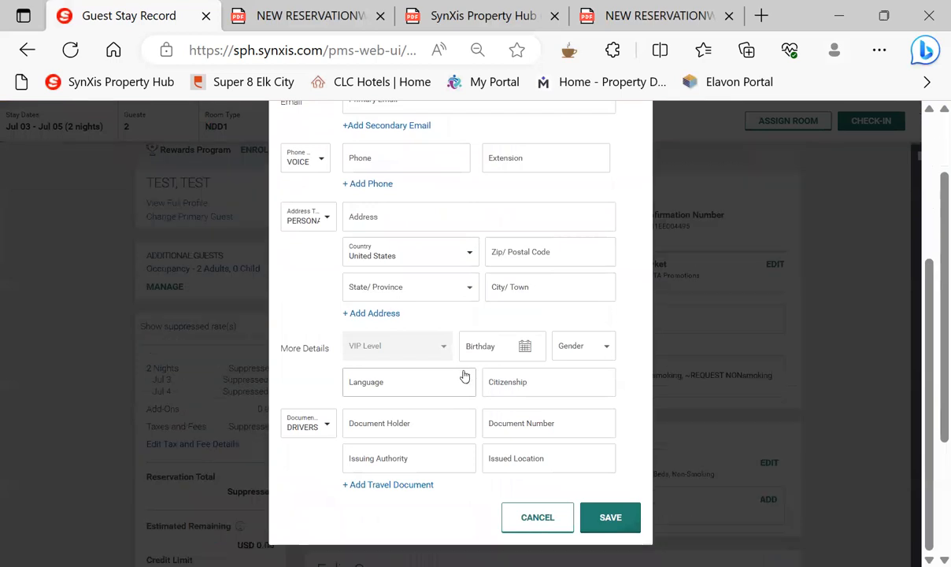
scroll(453, 359, up, 3)
scroll(453, 357, up, 2)
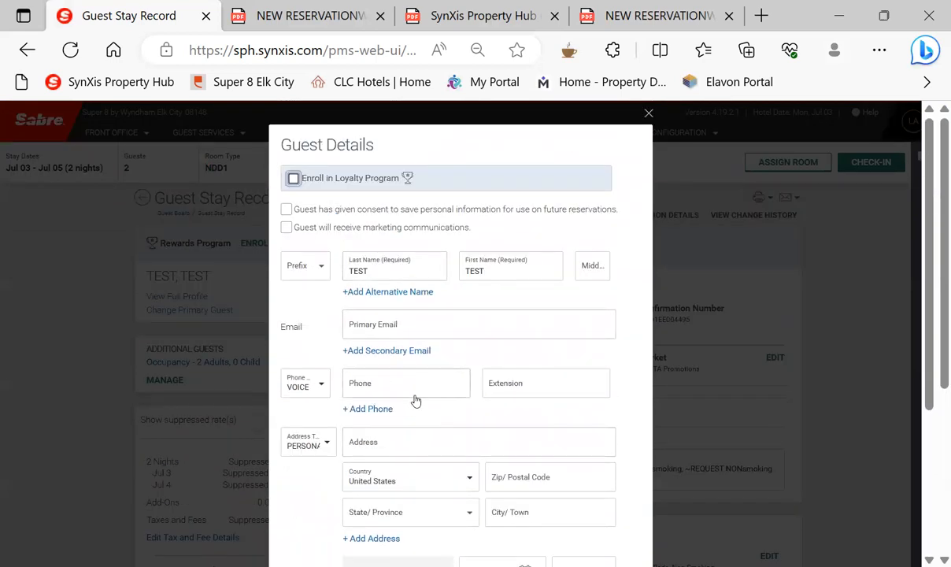
scroll(416, 393, down, 1)
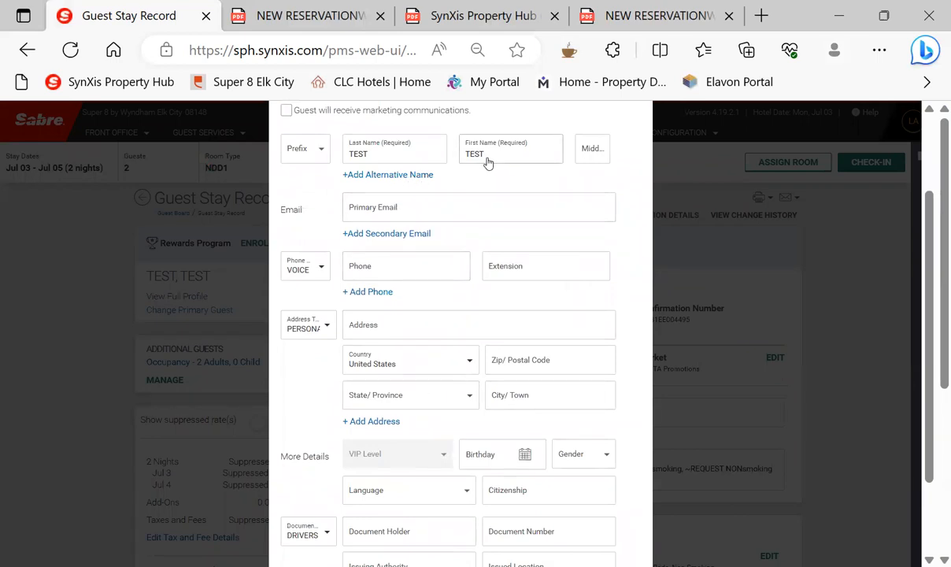
scroll(567, 264, down, 1)
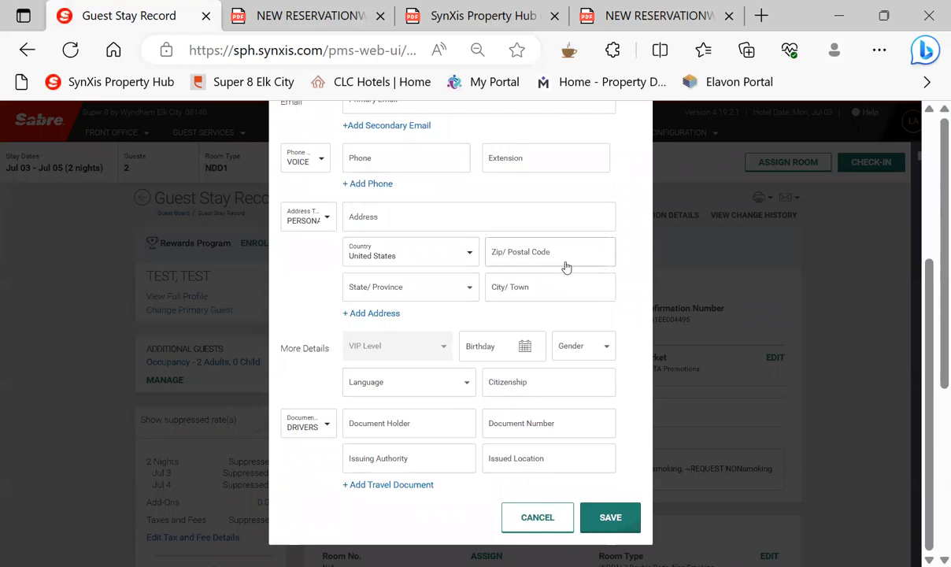
click(609, 521)
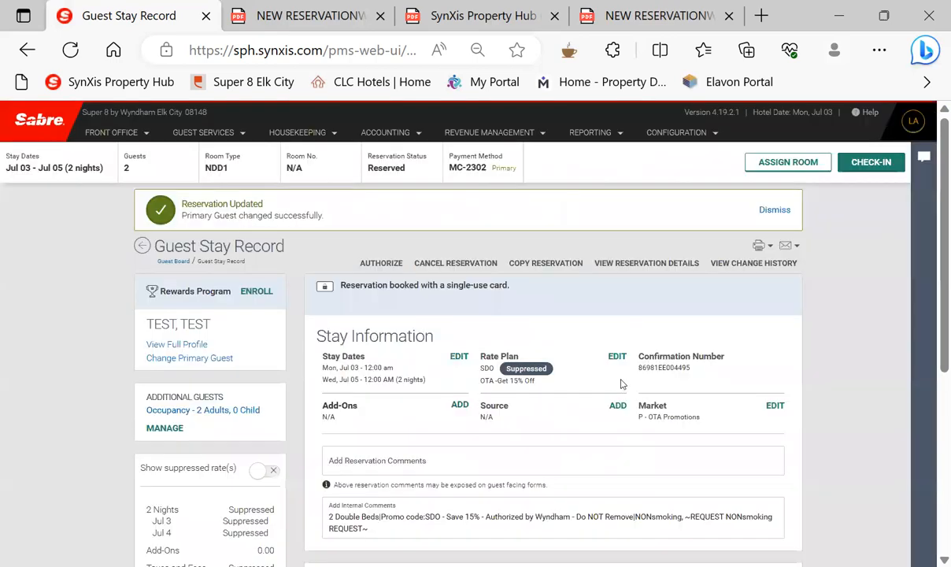
- Assign vacant, clean room 123 to the reservation
scroll(610, 382, down, 3)
drag(510, 394, 546, 394)
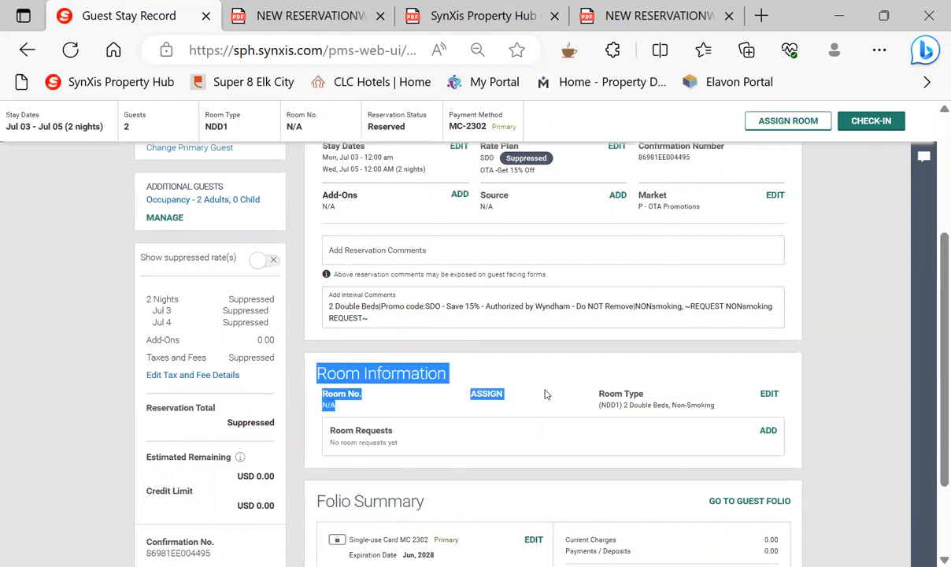
click(489, 394)
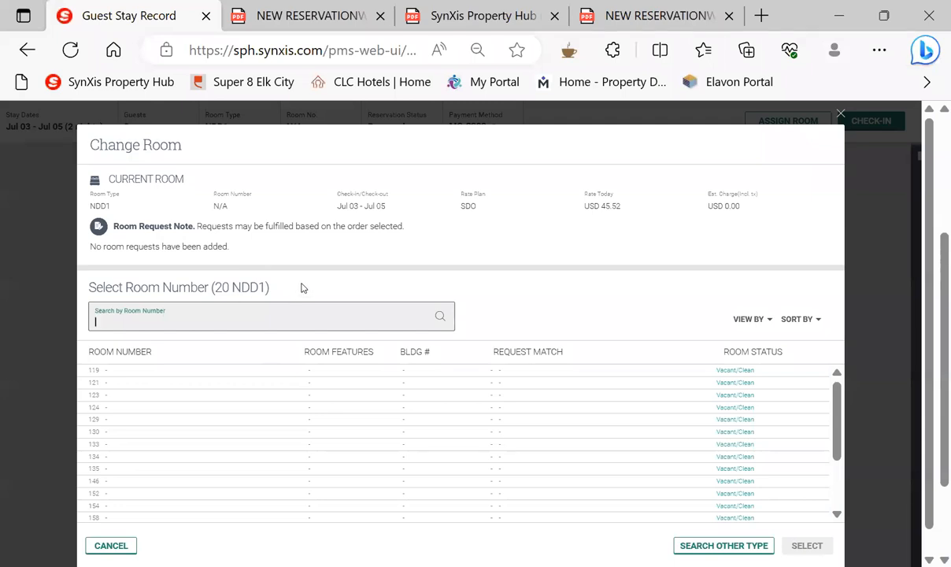
click(113, 396)
click(807, 546)
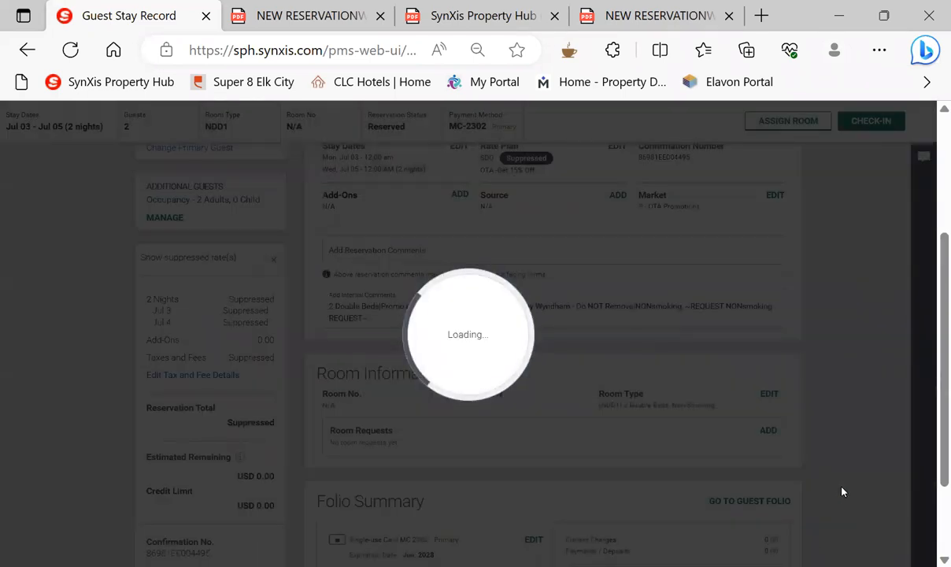
- Review the stay record's stay information, assigned room and folio summary
scroll(563, 452, down, 3)
scroll(433, 288, up, 3)
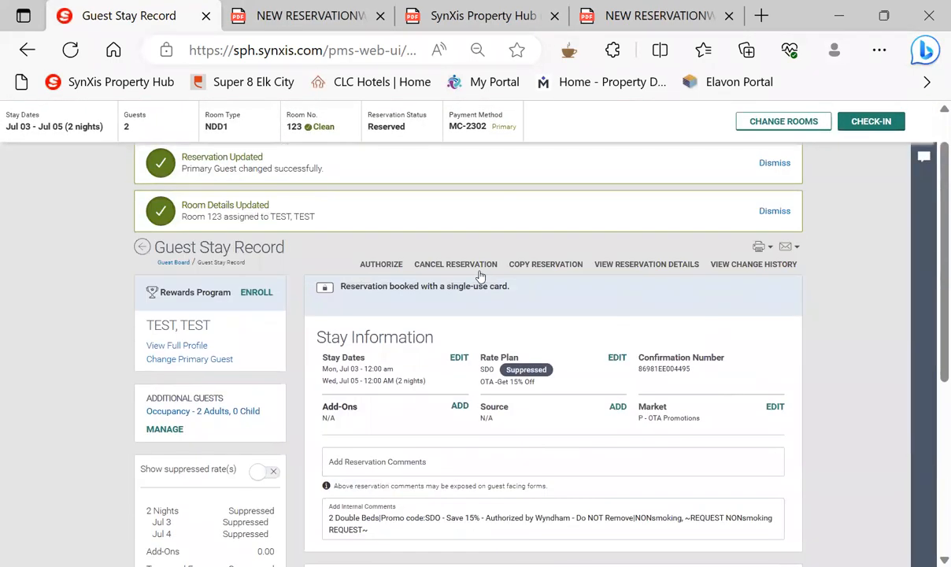
scroll(899, 473, down, 2)
scroll(896, 471, down, 2)
scroll(902, 488, up, 4)
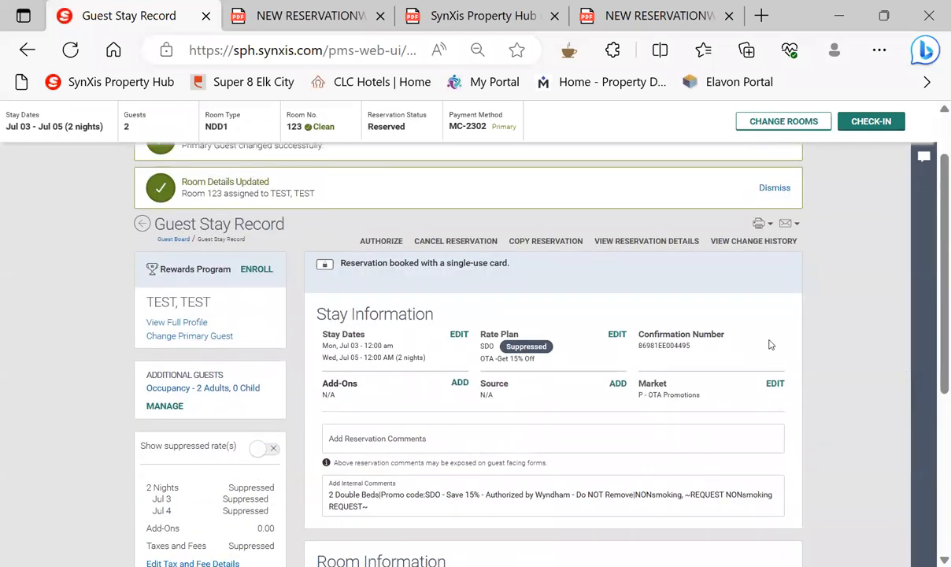
scroll(623, 271, up, 2)
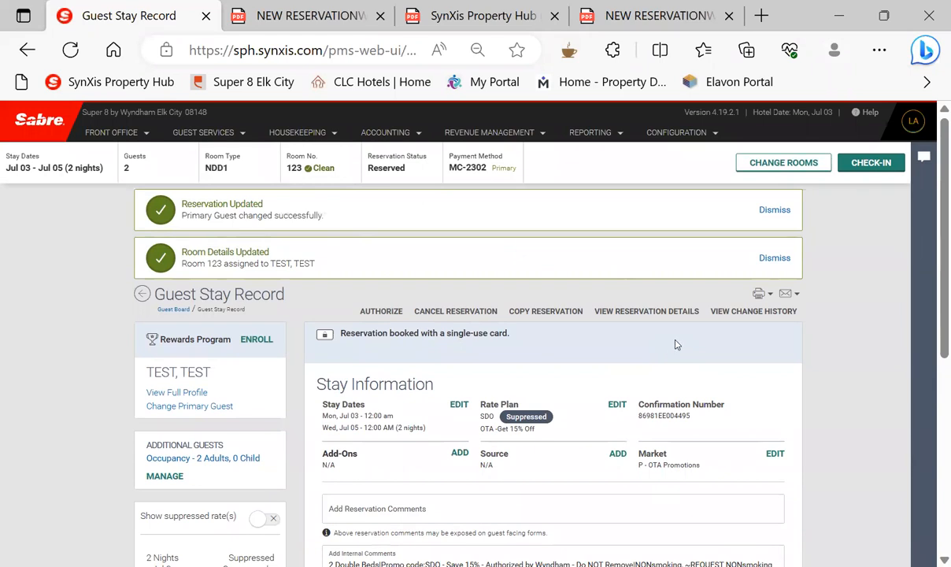
scroll(675, 344, down, 4)
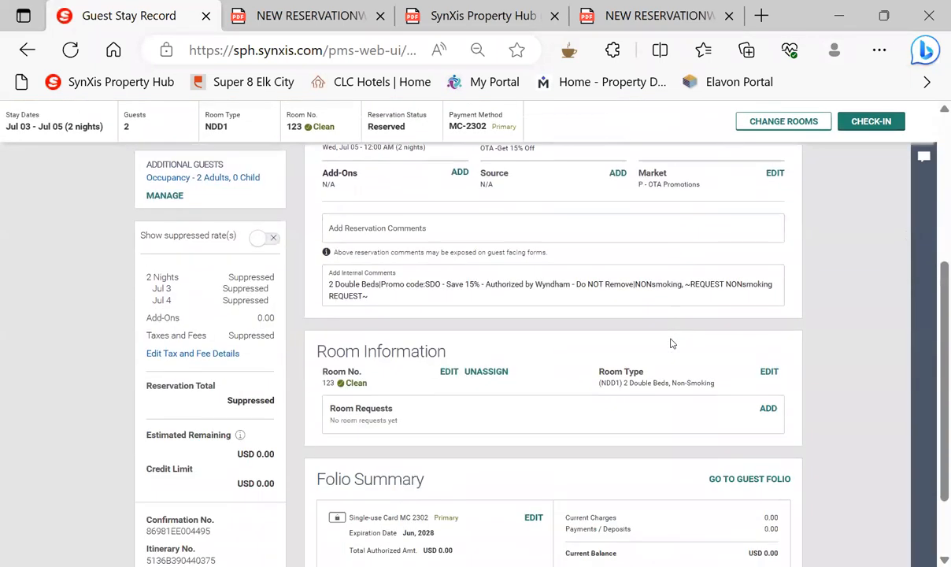
scroll(671, 343, up, 4)
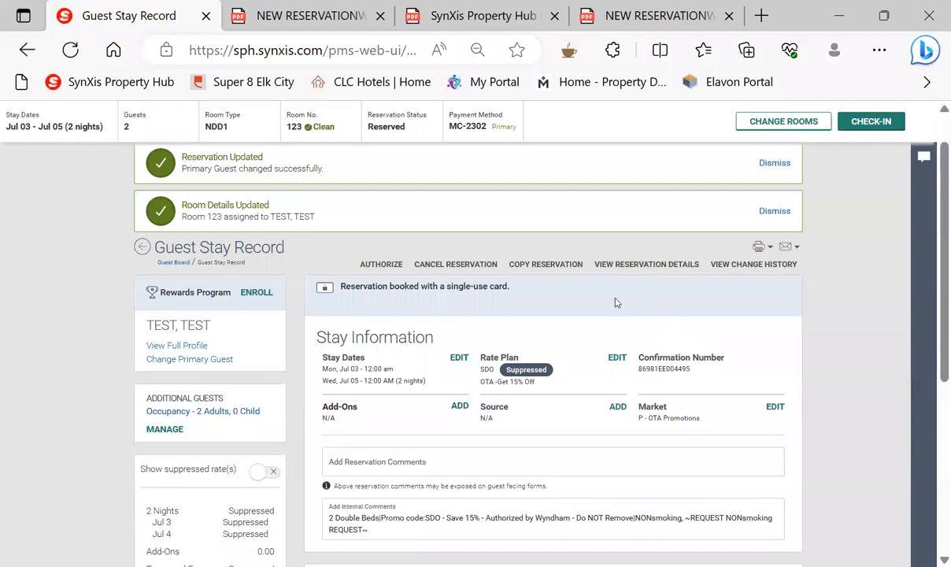
scroll(607, 303, down, 5)
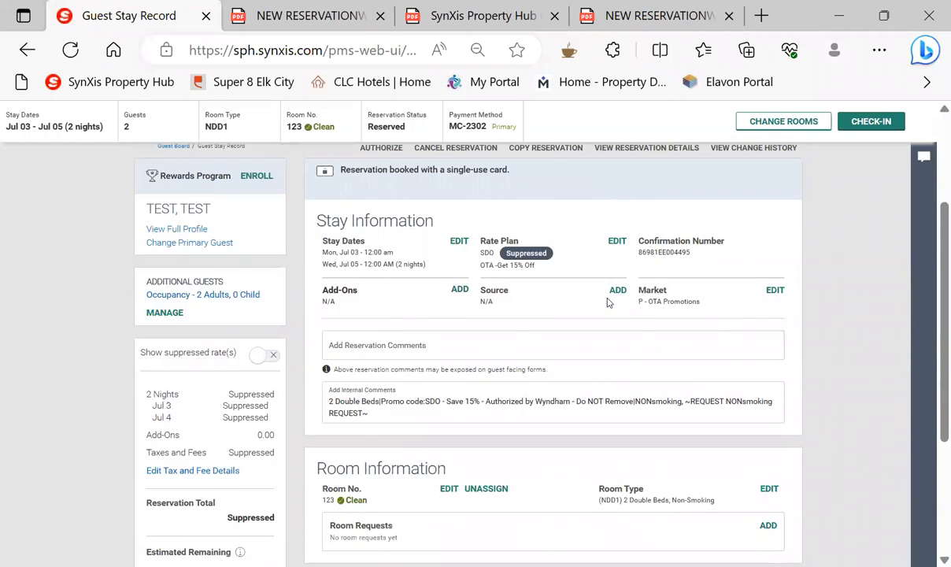
- Go from the stay record's folio summary to the guest folio and start posting a payment
drag(300, 363, 569, 388)
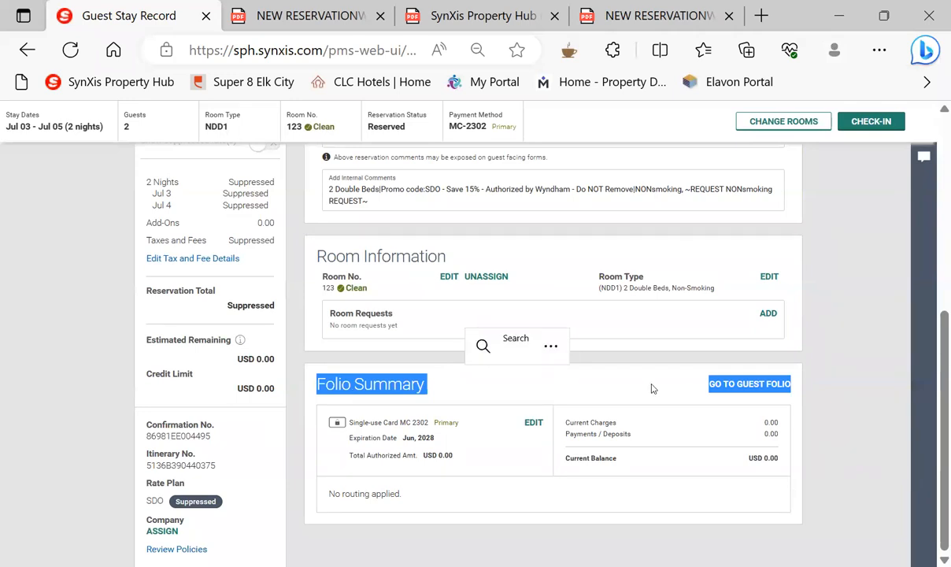
click(754, 387)
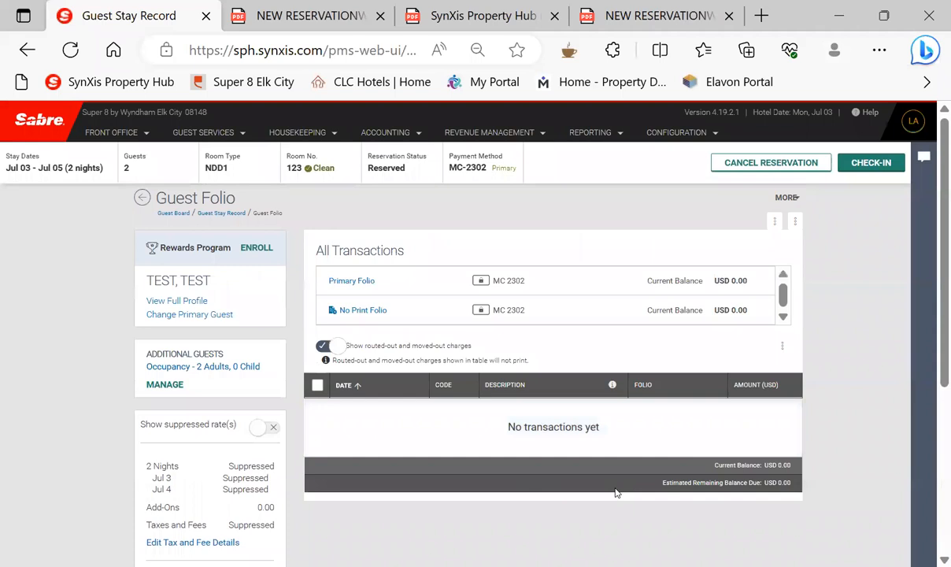
click(580, 351)
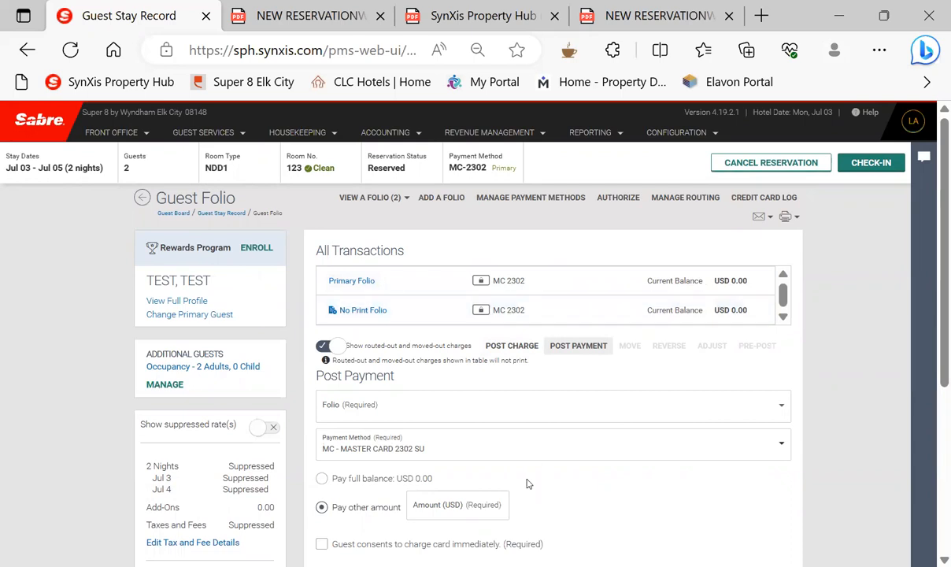
scroll(501, 304, down, 1)
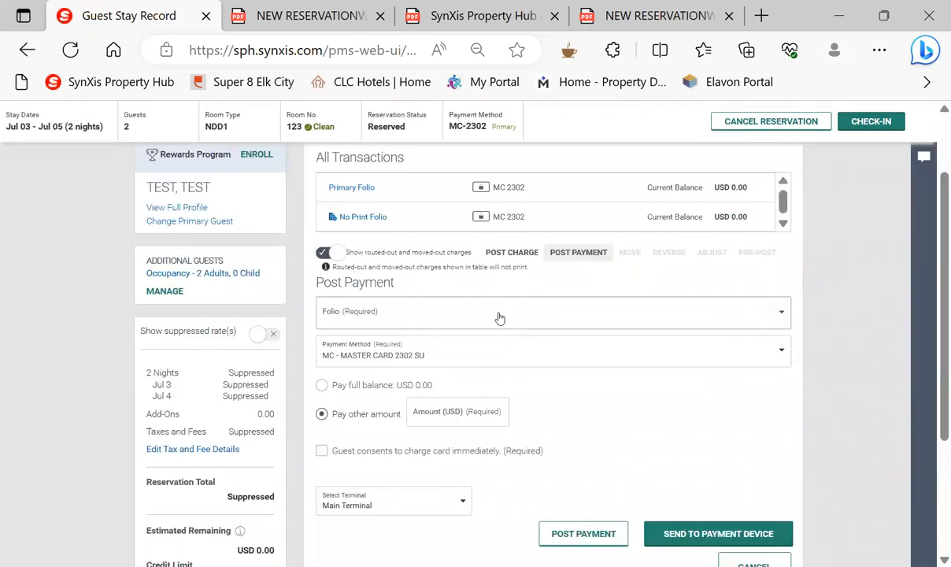
- Set the payment's folio to No Print Folio and keep the single-use MasterCard as the payment method
click(500, 316)
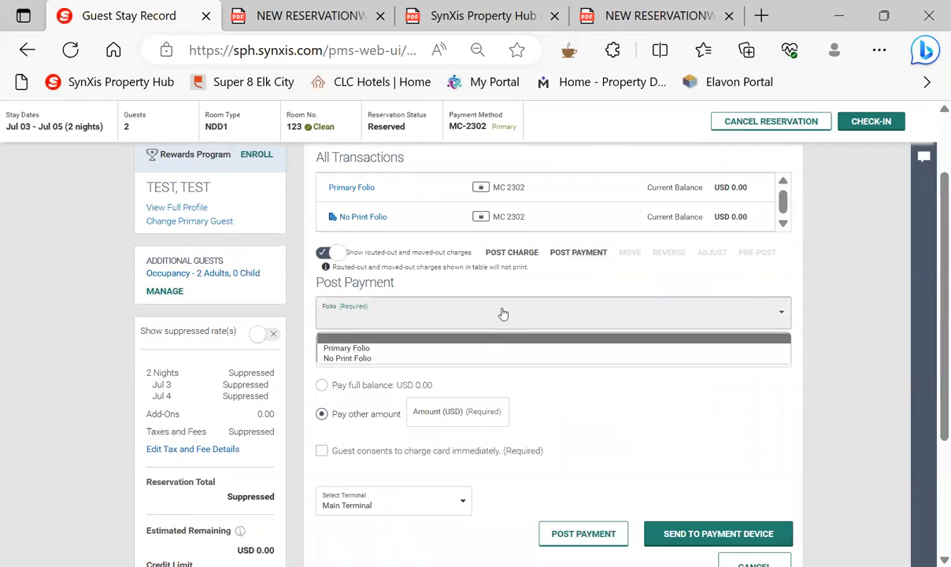
click(344, 359)
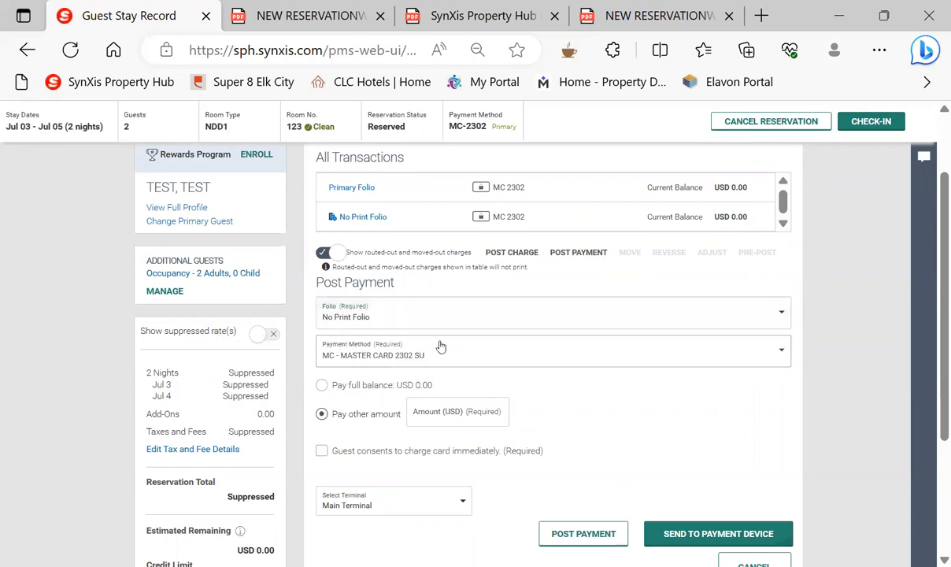
click(387, 317)
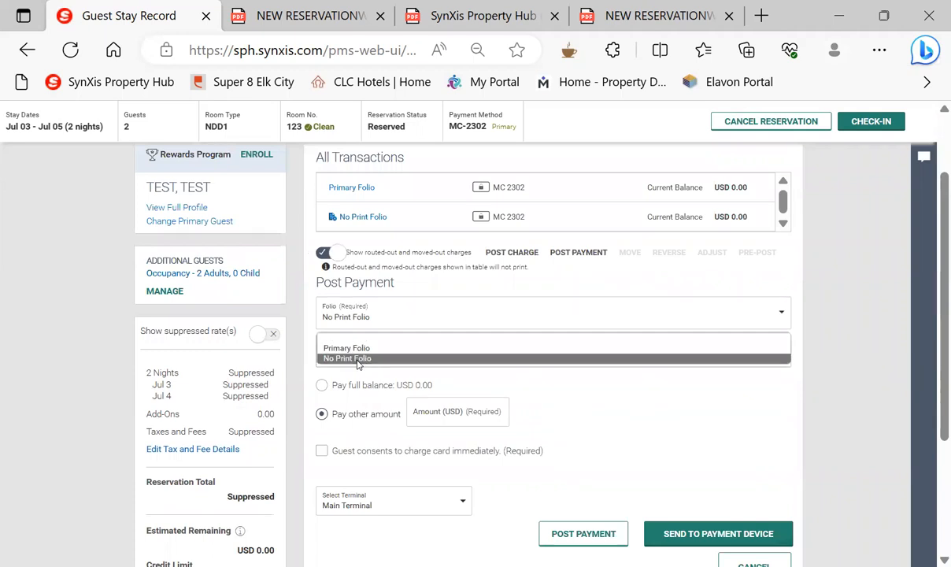
click(357, 359)
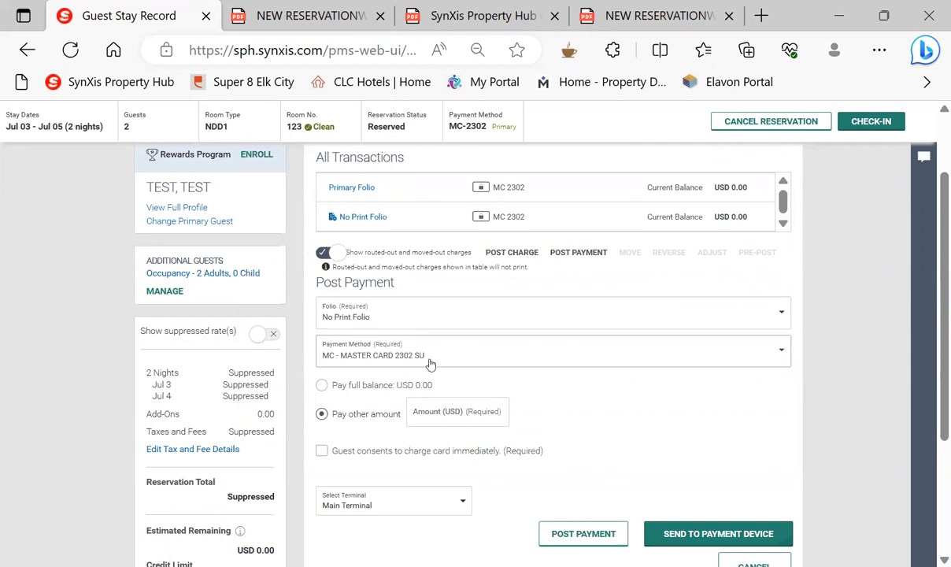
click(376, 362)
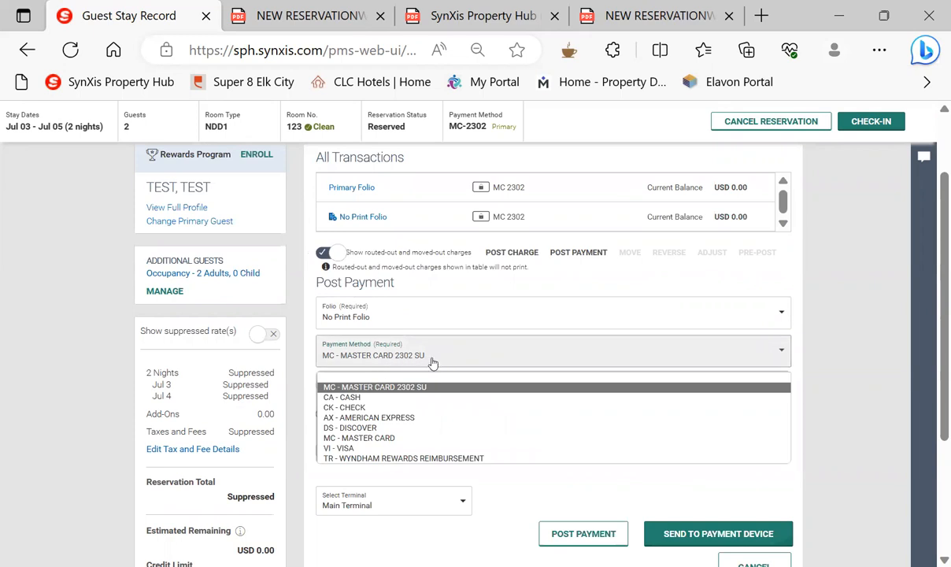
click(432, 363)
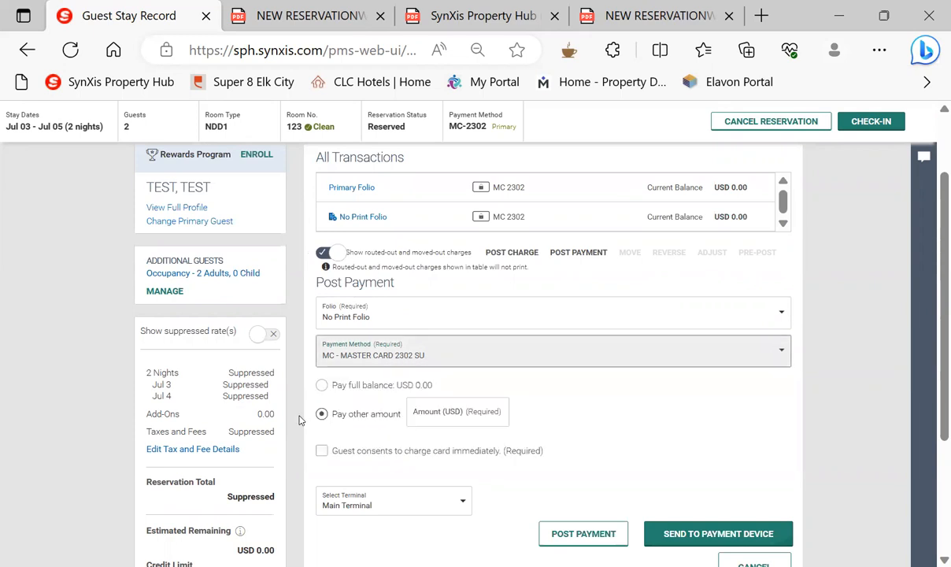
- Show the suppressed rates in the reservation's rate summary to read the total for the payment amount
click(435, 424)
scroll(260, 441, down, 2)
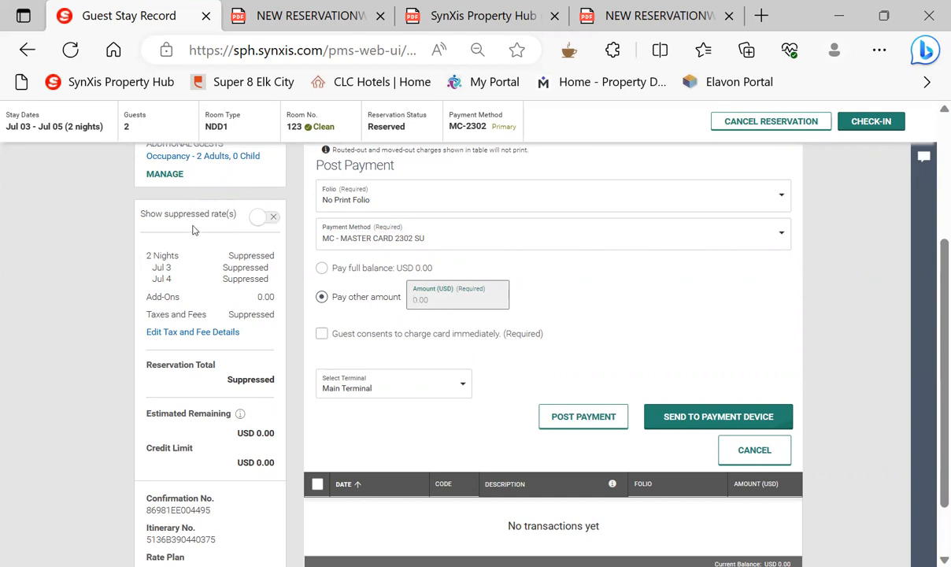
drag(128, 219, 269, 216)
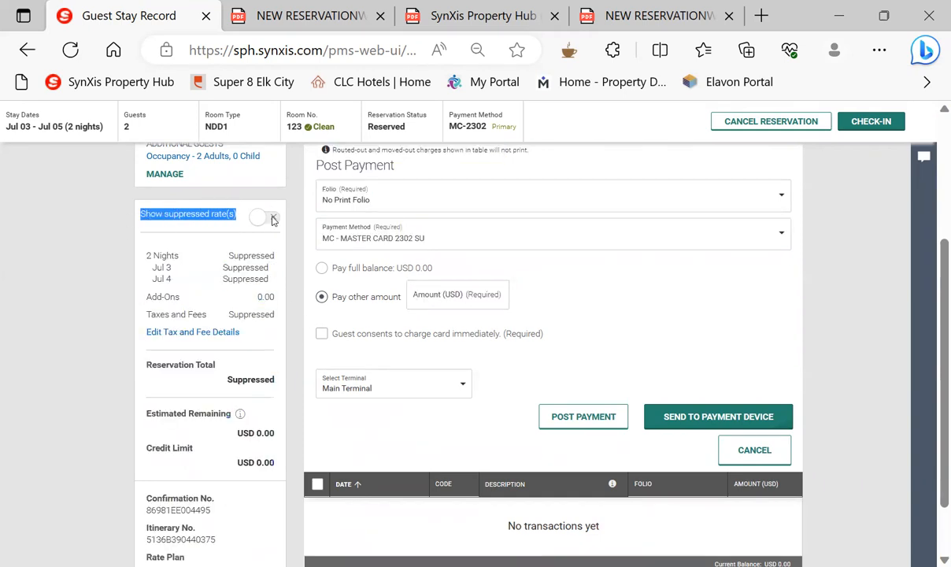
click(266, 217)
scroll(274, 220, down, 1)
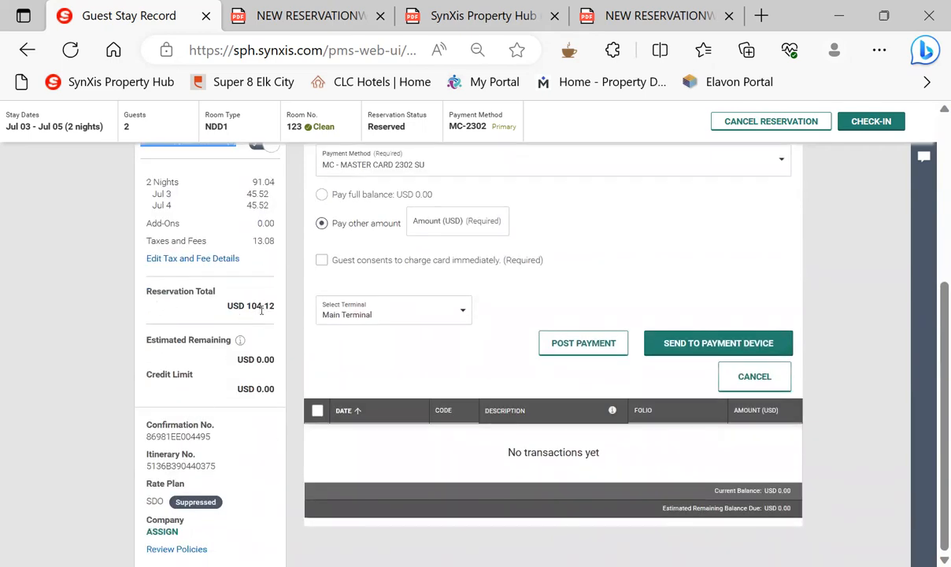
scroll(272, 316, up, 2)
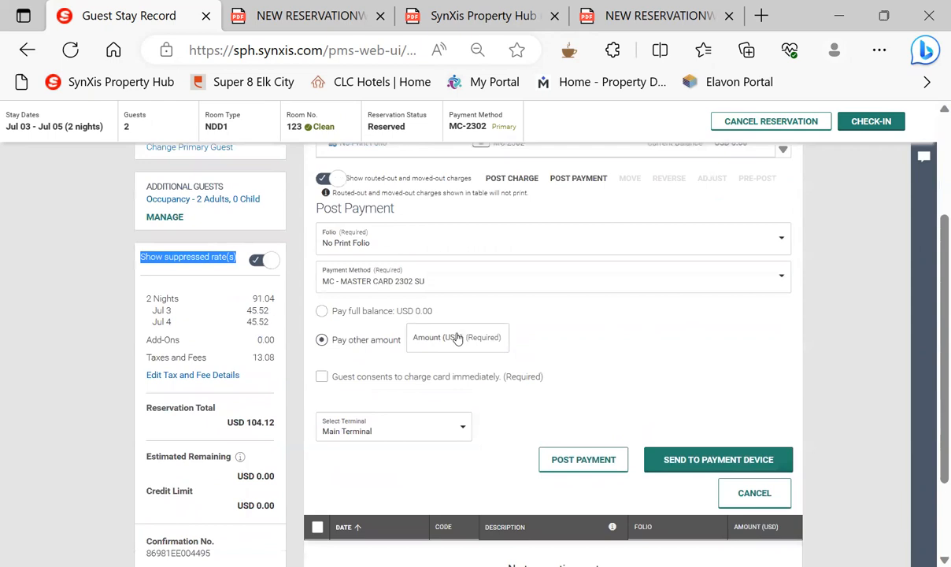
- Try to post a payment of USD 104.12 with the guest's consent to charge the card immediately
click(428, 351)
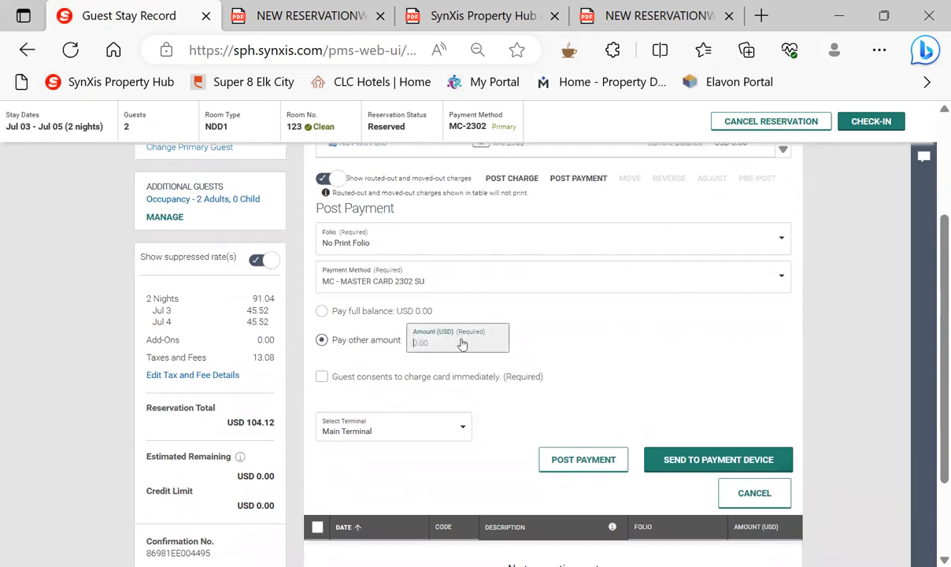
text(104.12)
click(322, 377)
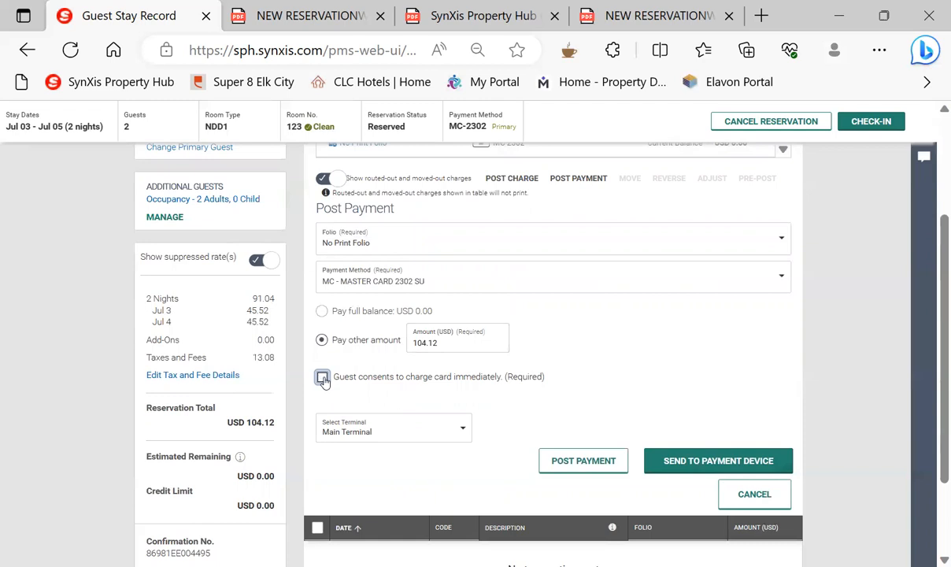
scroll(323, 381, down, 1)
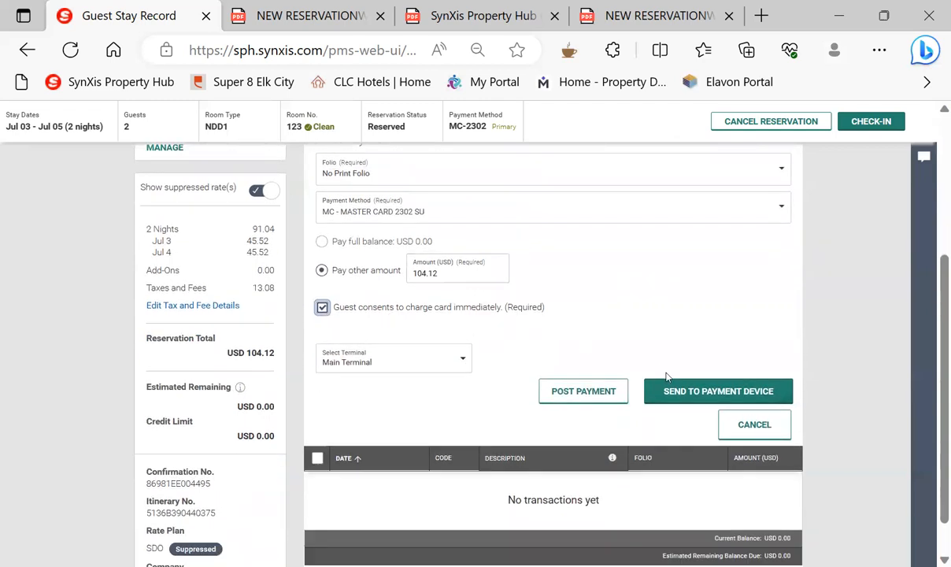
click(583, 392)
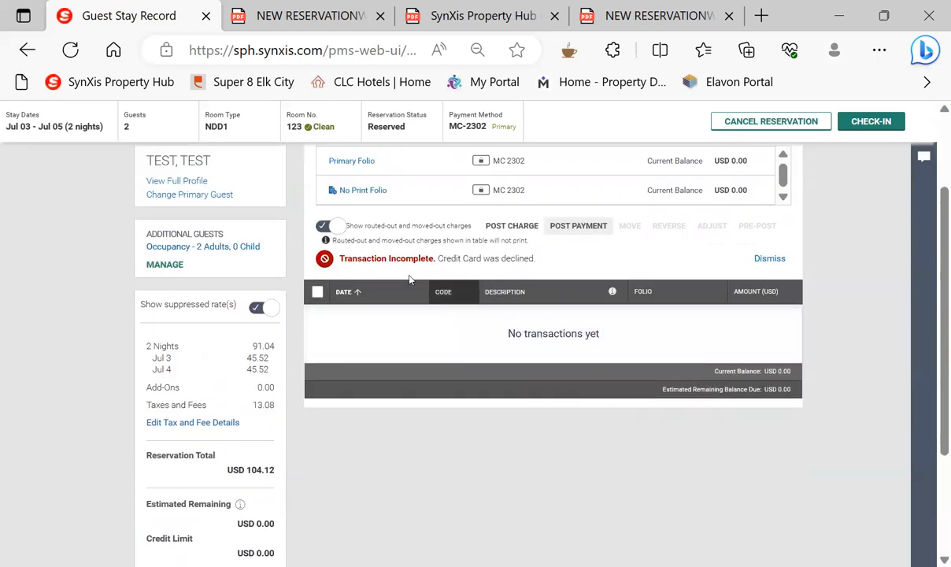
- Examine the payment's transaction message and the taxes and fees in the rate summary
drag(535, 259, 338, 261)
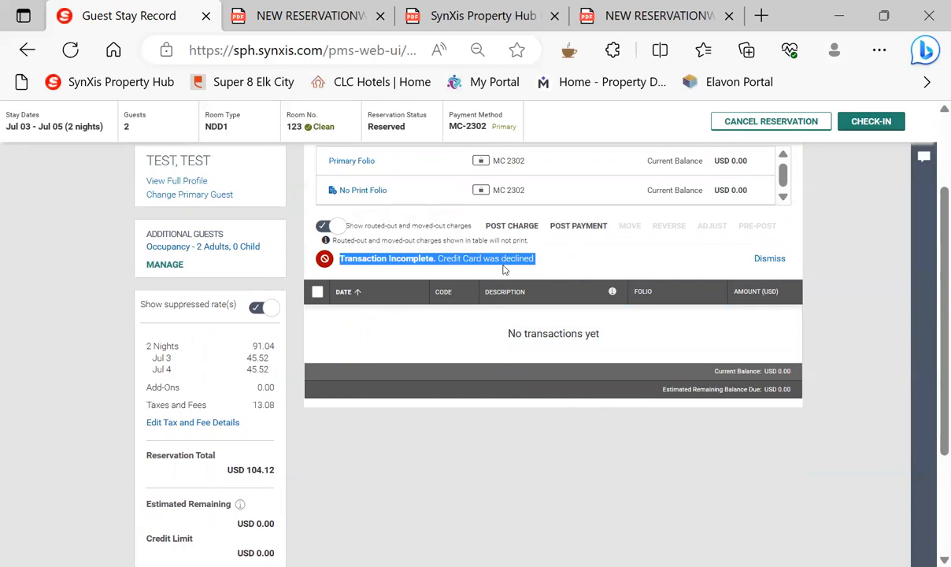
click(471, 260)
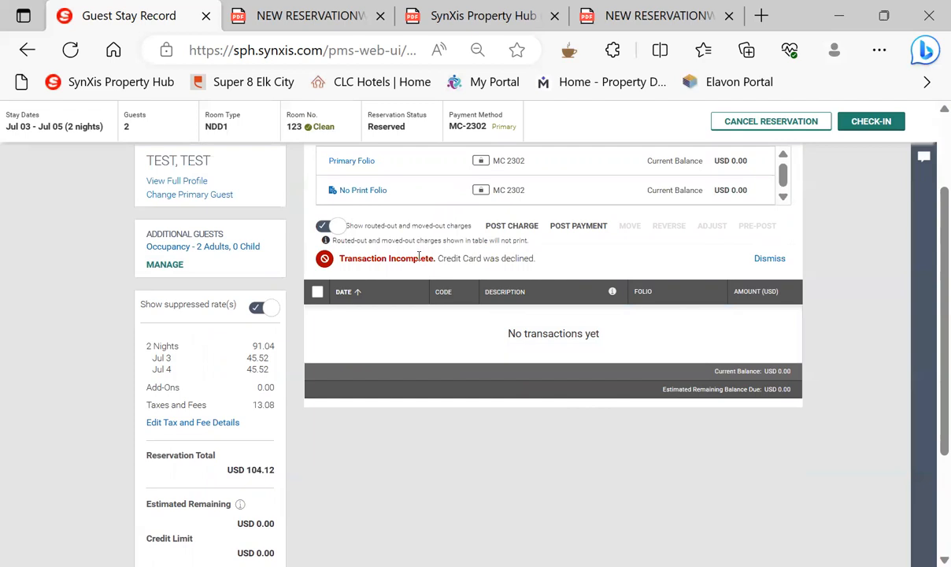
scroll(441, 265, up, 2)
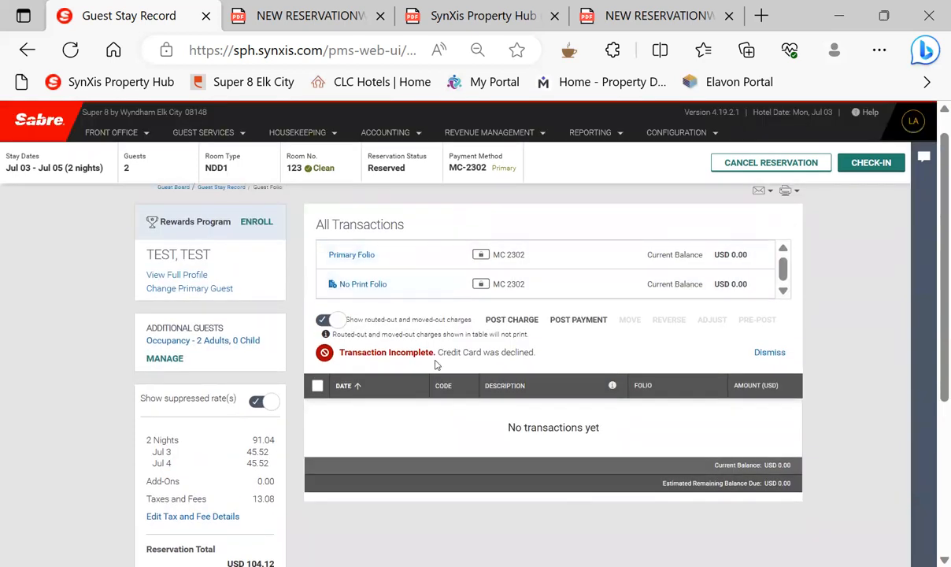
scroll(417, 347, down, 1)
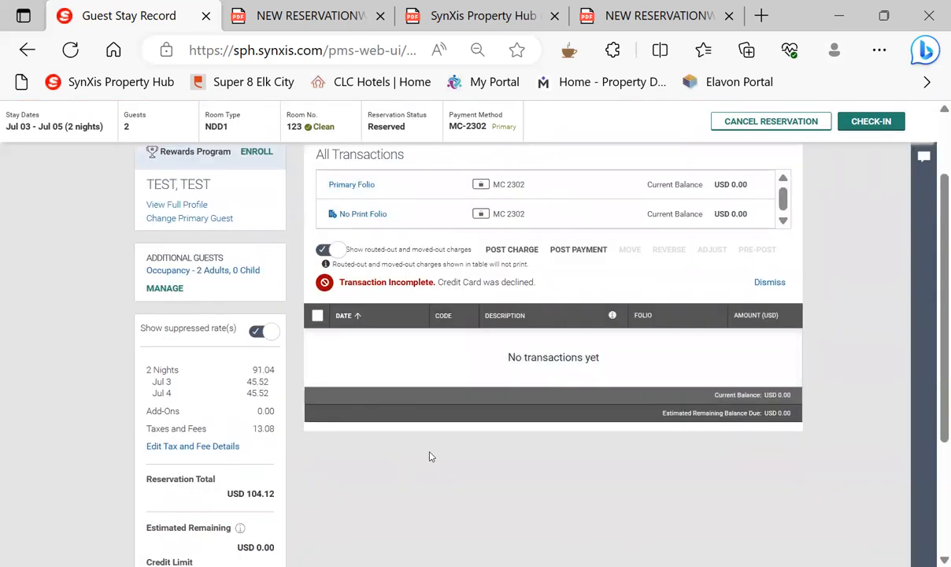
drag(141, 432, 256, 430)
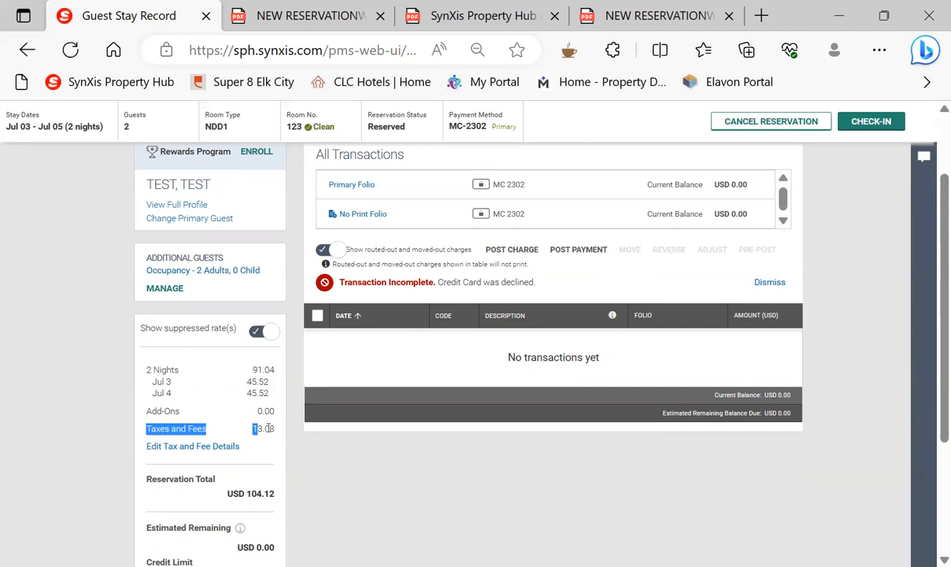
click(267, 428)
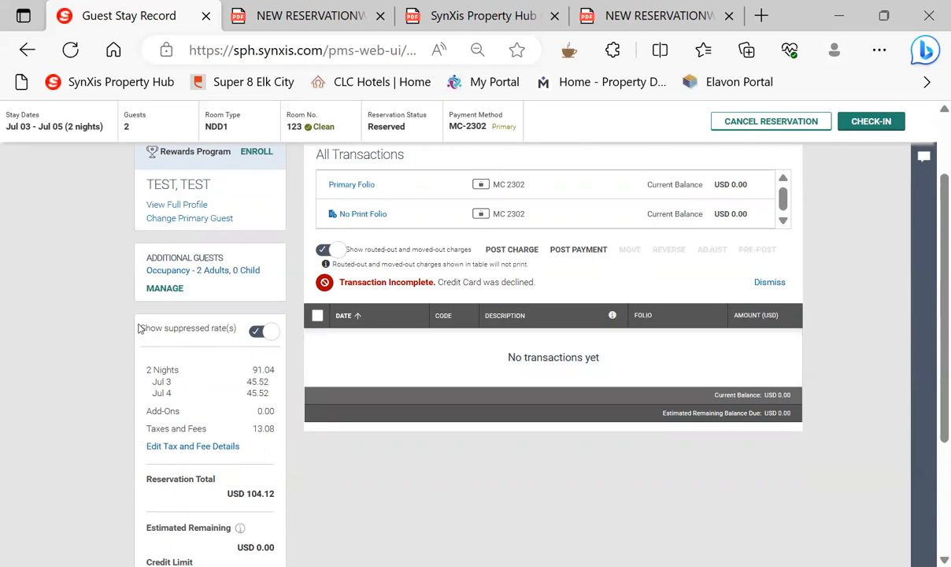
- Exempt both nights, 07/03/2023 and 07/04/2023, from State, City, County and Occupancy Tax, save, and check the updated rate summary
drag(140, 447, 263, 452)
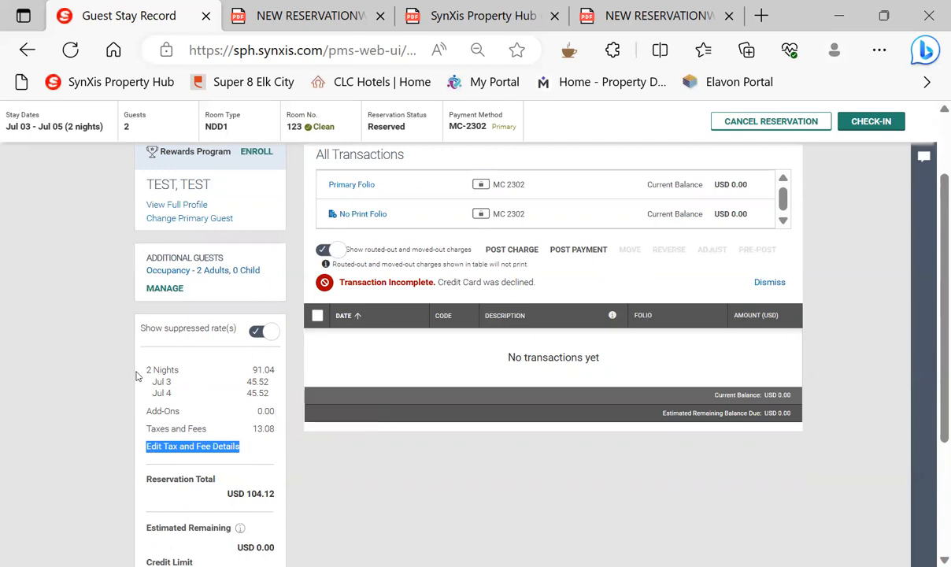
click(178, 450)
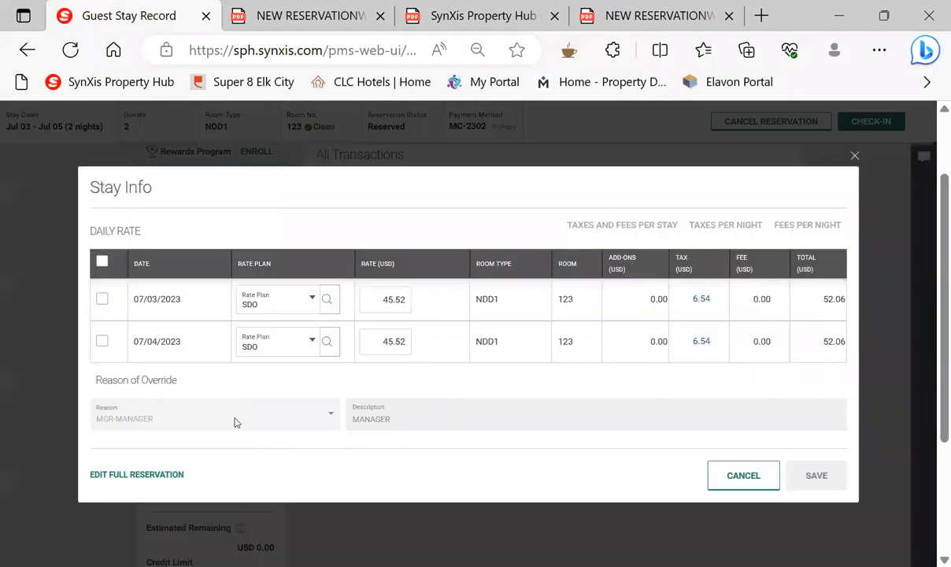
click(101, 299)
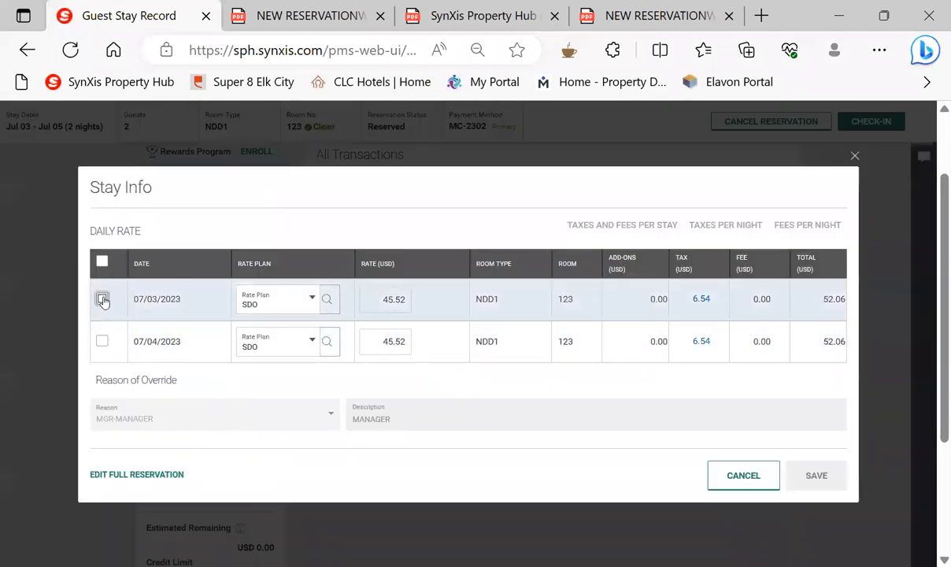
click(102, 342)
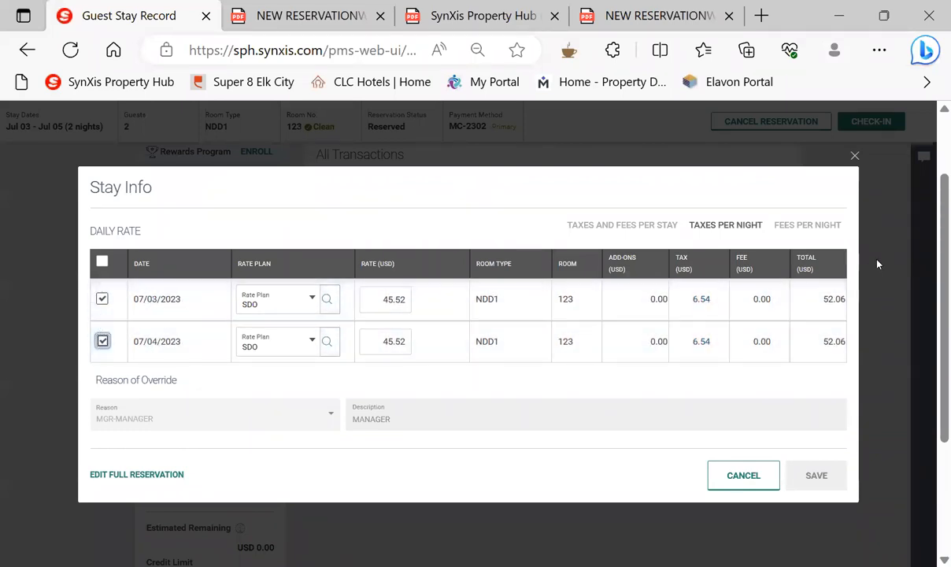
click(726, 226)
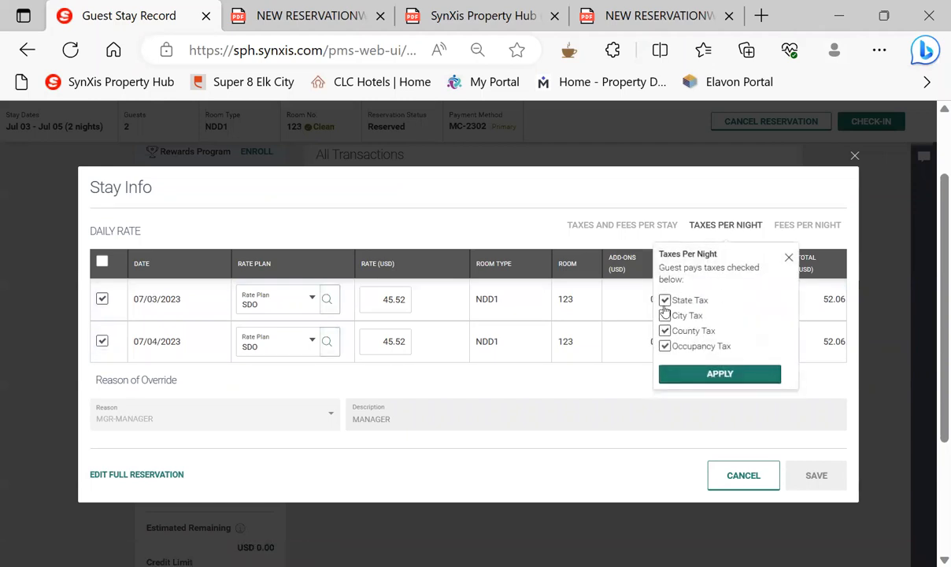
click(665, 300)
click(665, 315)
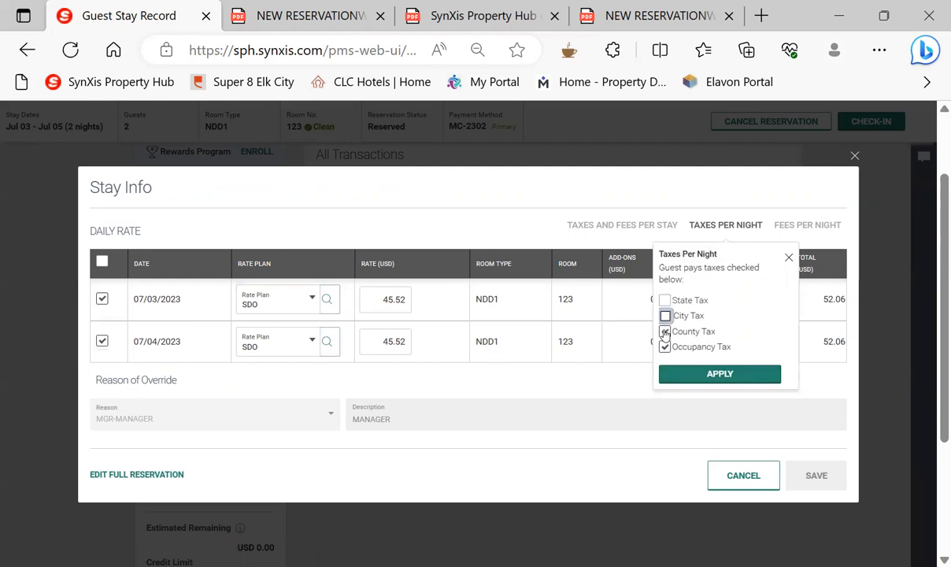
click(664, 331)
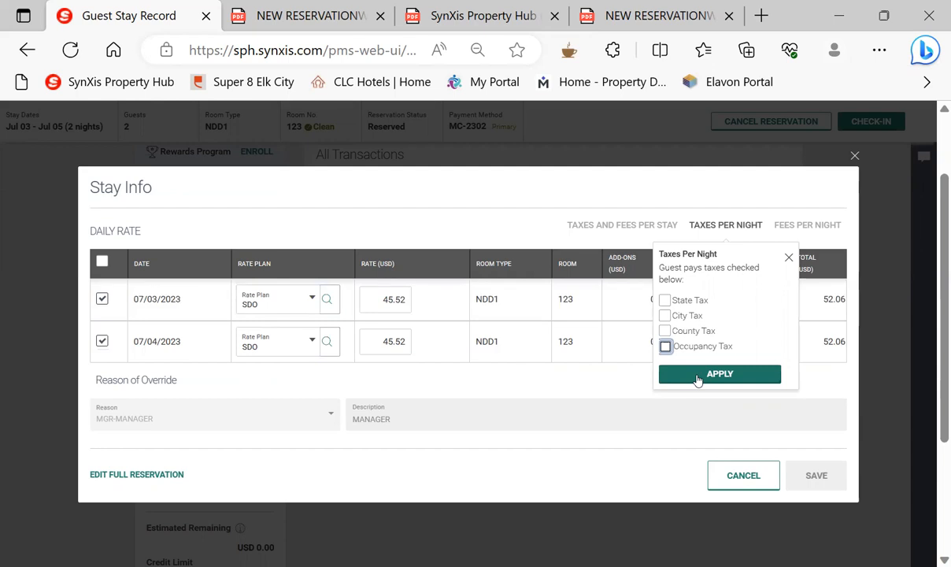
click(698, 375)
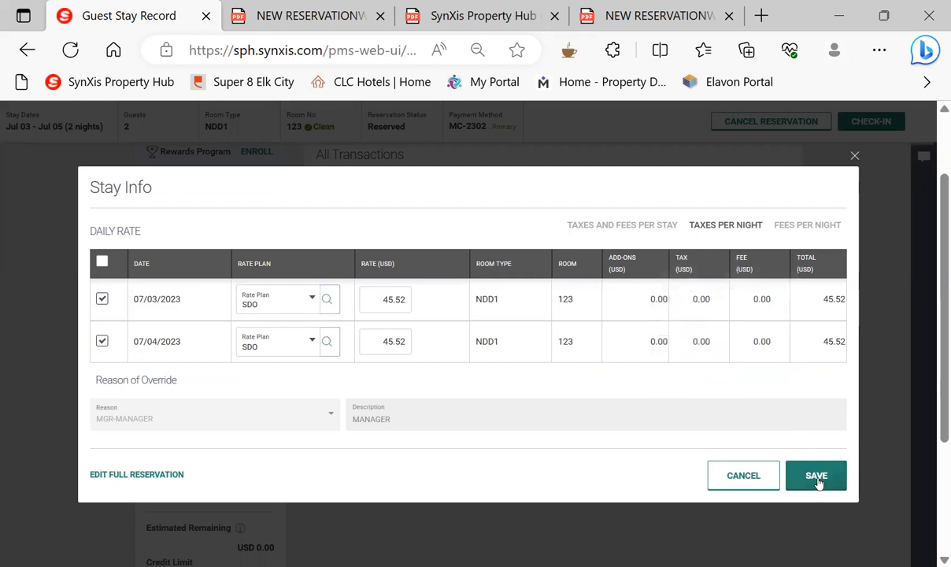
click(818, 480)
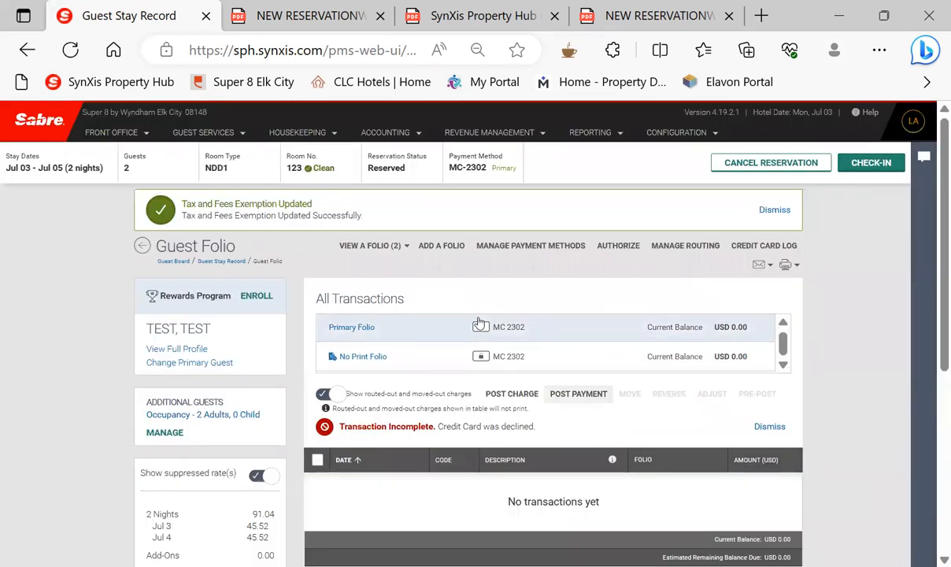
scroll(248, 409, down, 3)
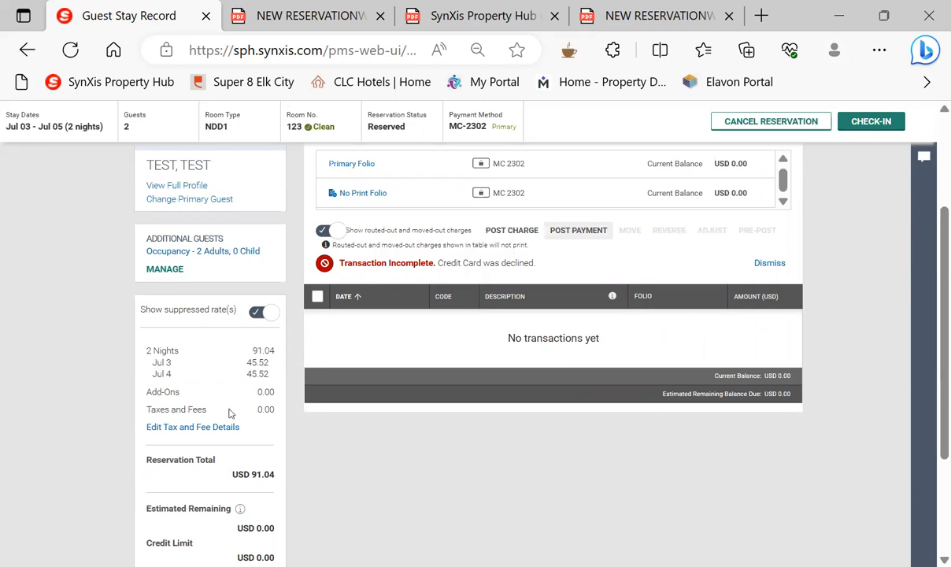
scroll(342, 471, up, 3)
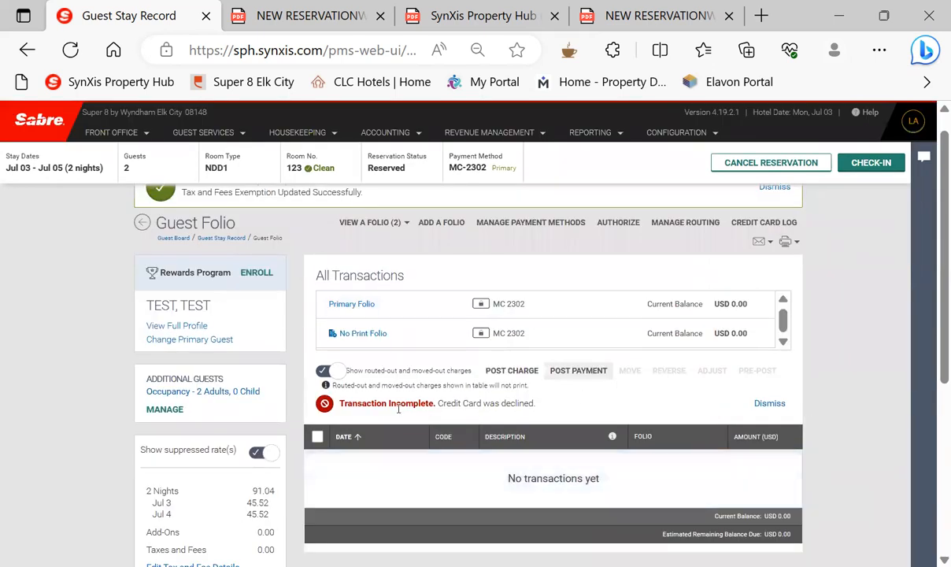
- Review the tax and fee details for both nights, 07/03/2023 and 07/04/2023, including the taxes per night, and close them without saving
scroll(535, 414, down, 2)
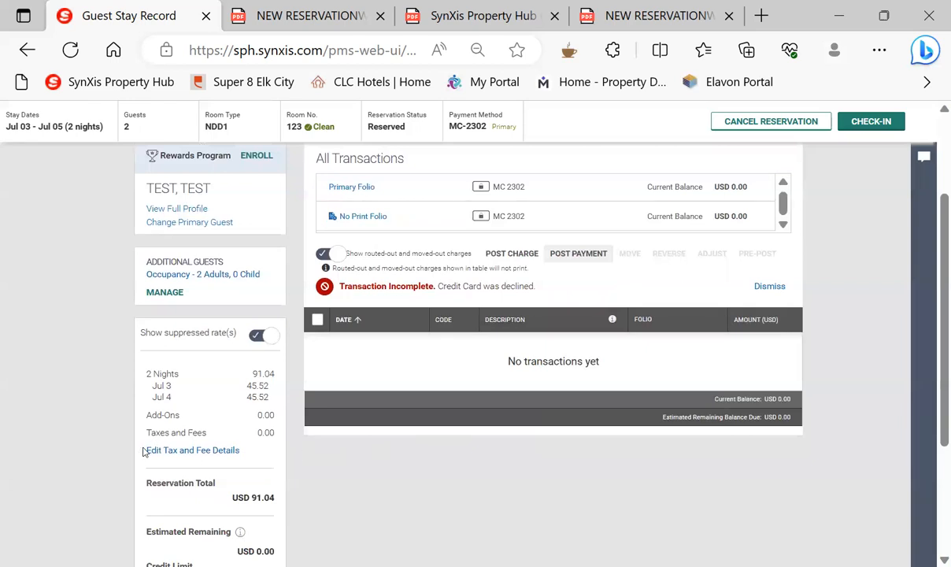
drag(143, 451, 244, 459)
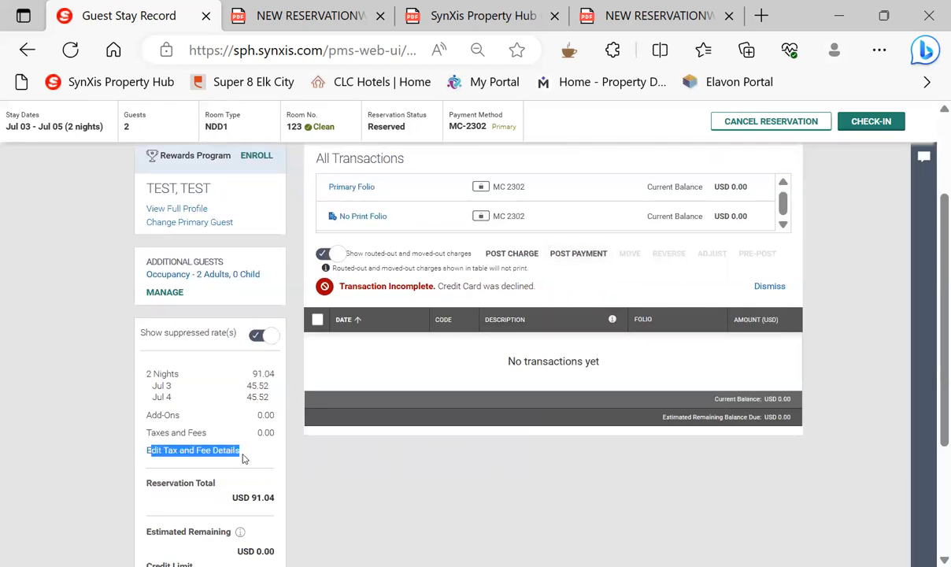
click(230, 451)
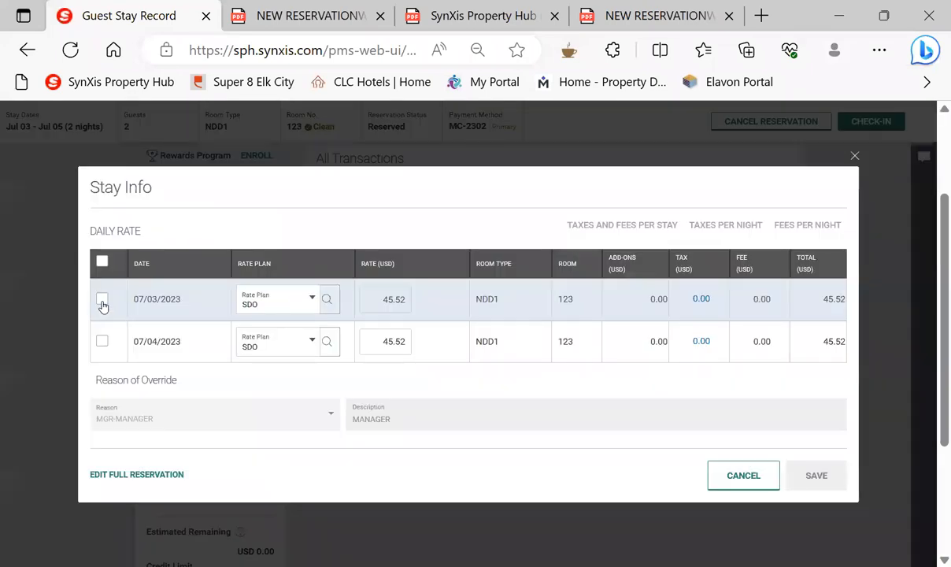
click(102, 298)
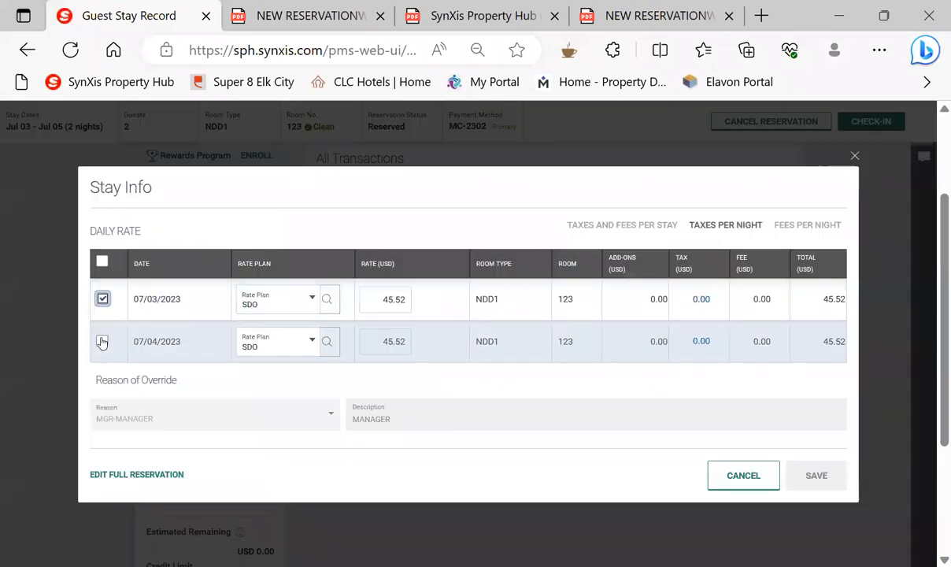
click(103, 341)
click(714, 222)
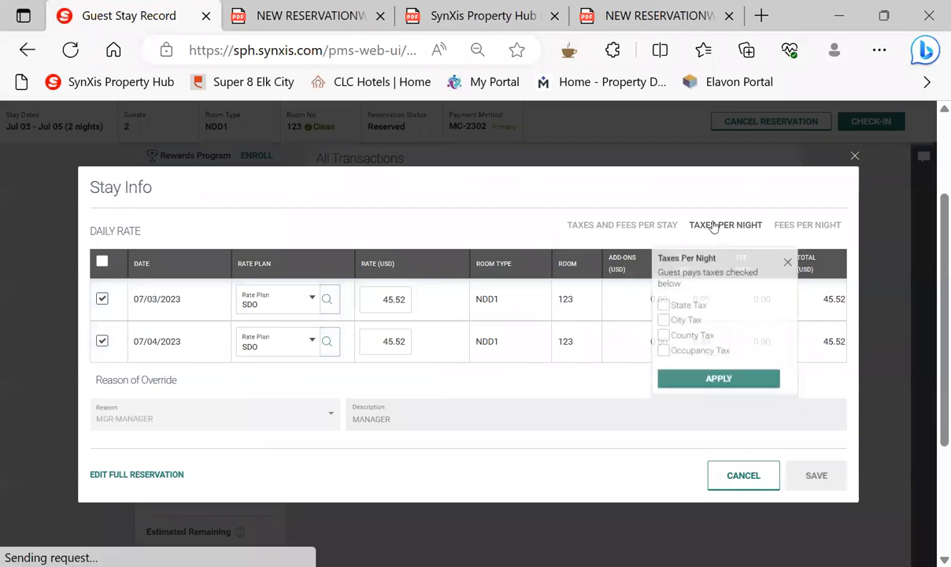
click(709, 373)
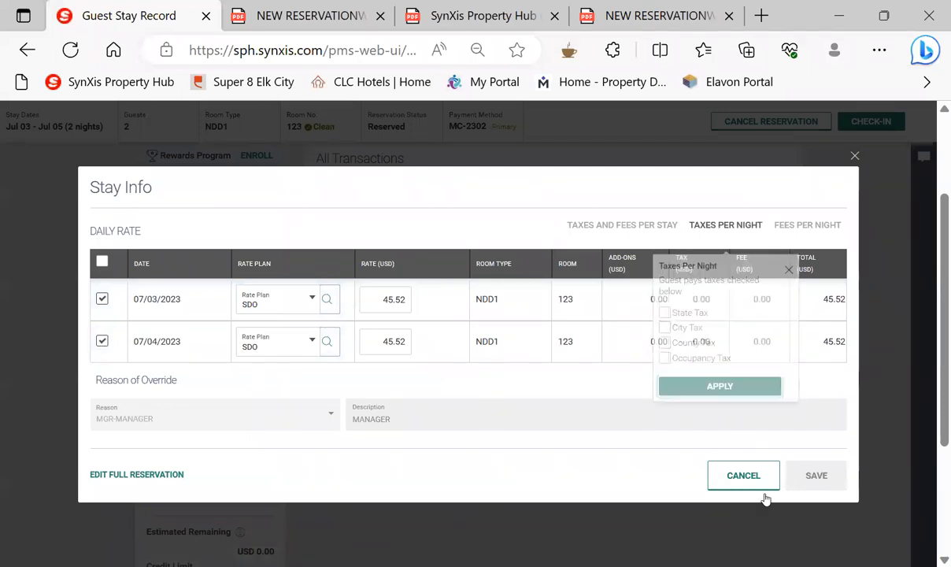
click(749, 482)
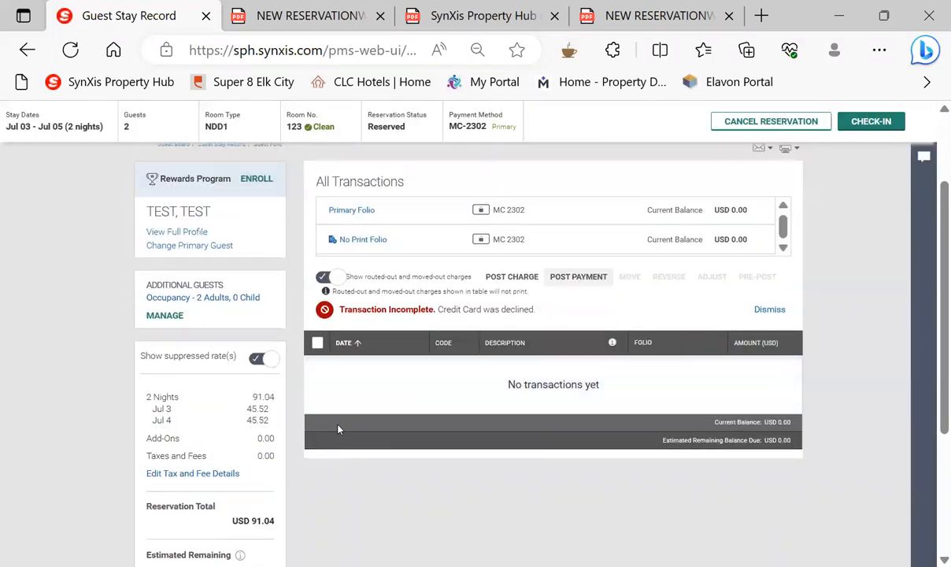
- Start a new payment, check the reservation total, and choose the No Print Folio for the payment
scroll(329, 441, down, 2)
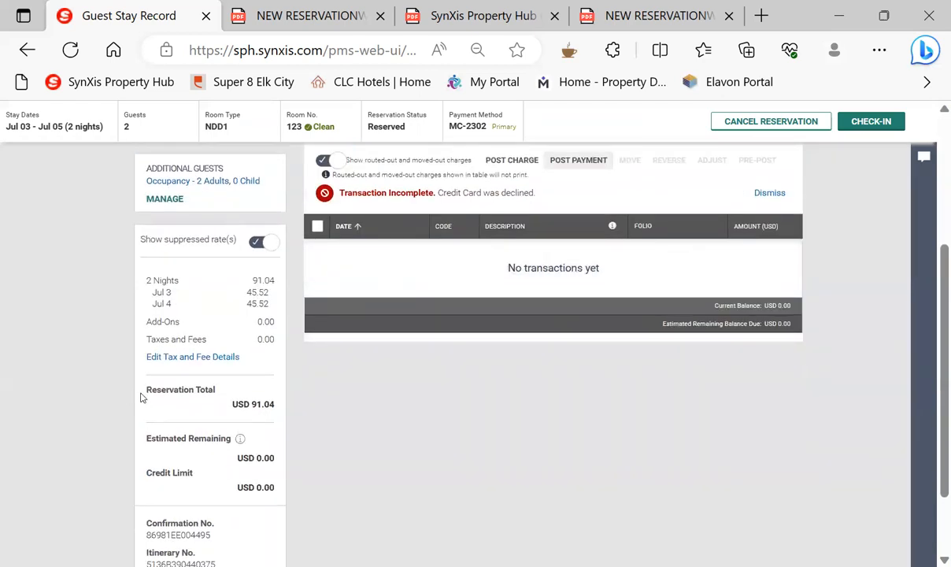
click(579, 162)
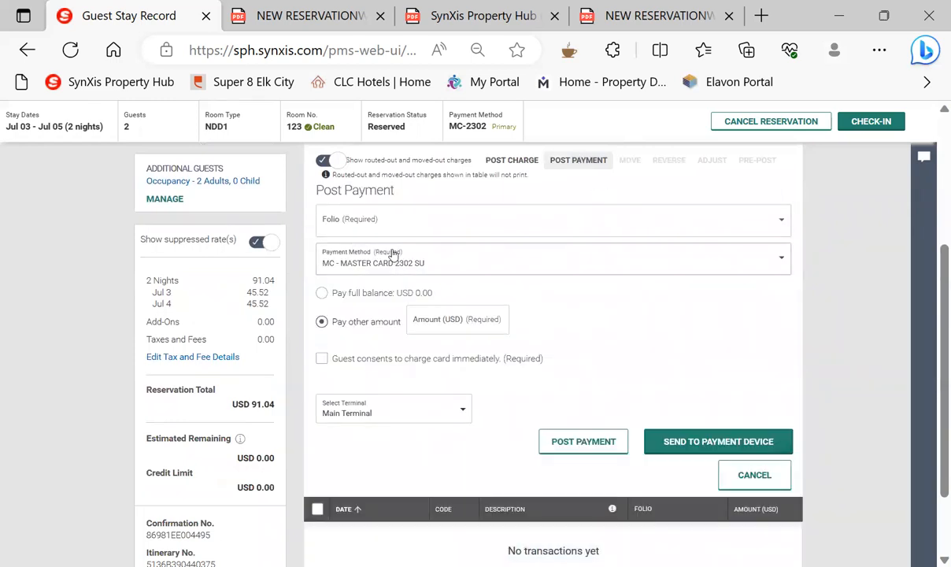
scroll(298, 356, down, 2)
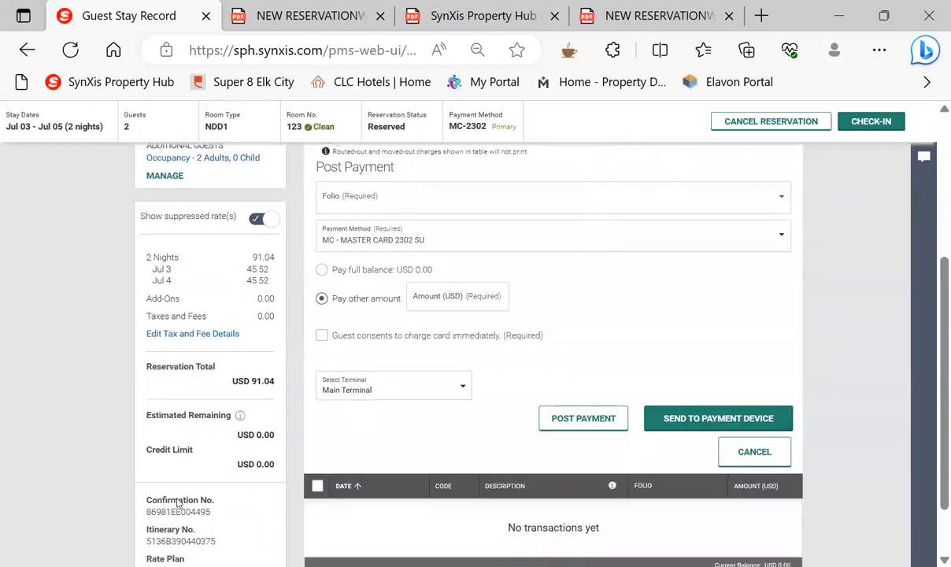
drag(142, 293, 277, 309)
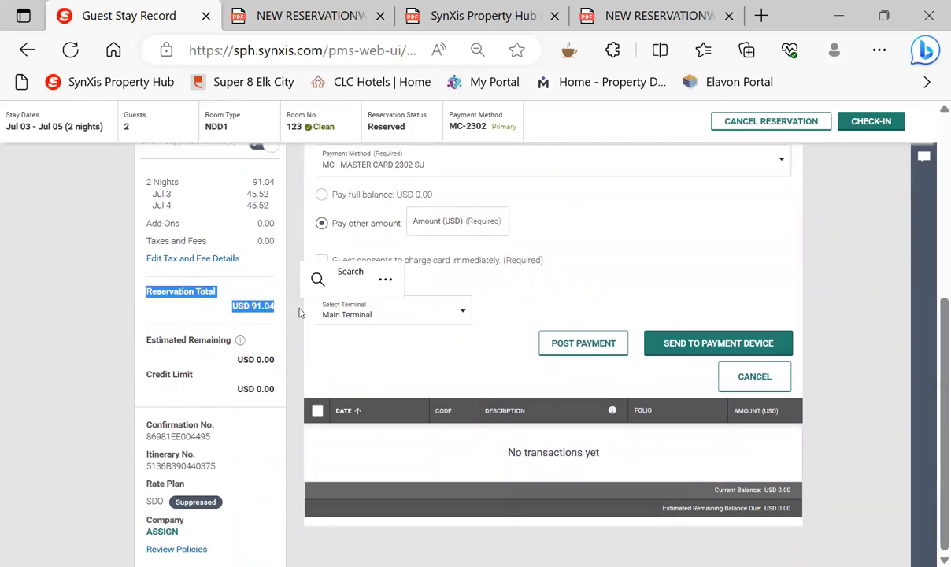
scroll(317, 356, up, 1)
scroll(318, 356, up, 2)
click(293, 342)
click(346, 193)
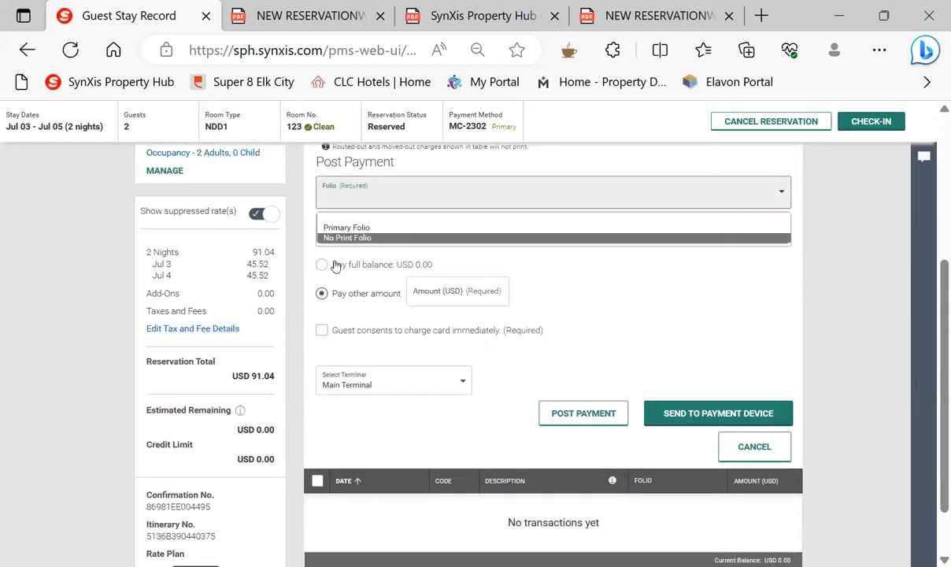
click(335, 238)
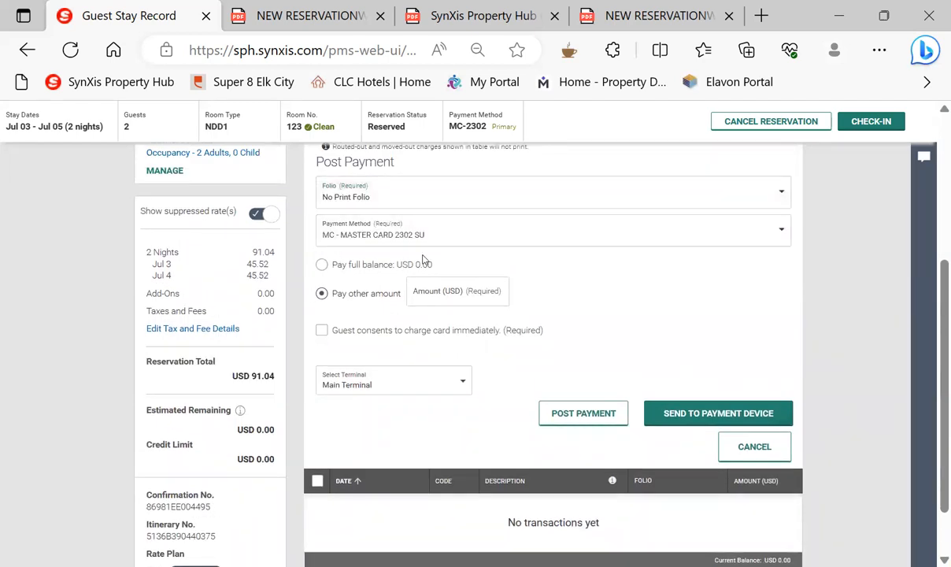
- Set the payment amount to USD 91.04, confirm the guest's consent to charge the card immediately, and post the payment
click(428, 305)
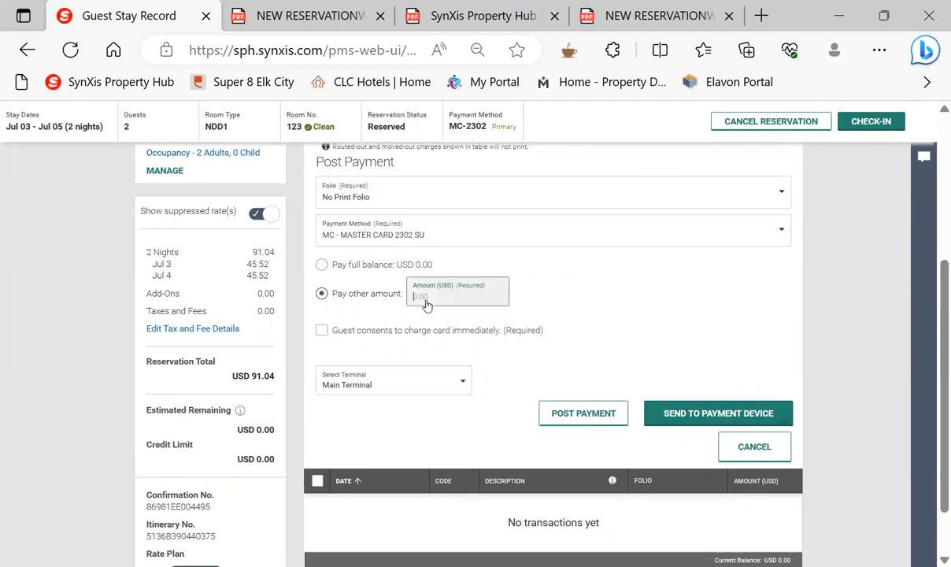
drag(140, 362, 274, 368)
click(422, 303)
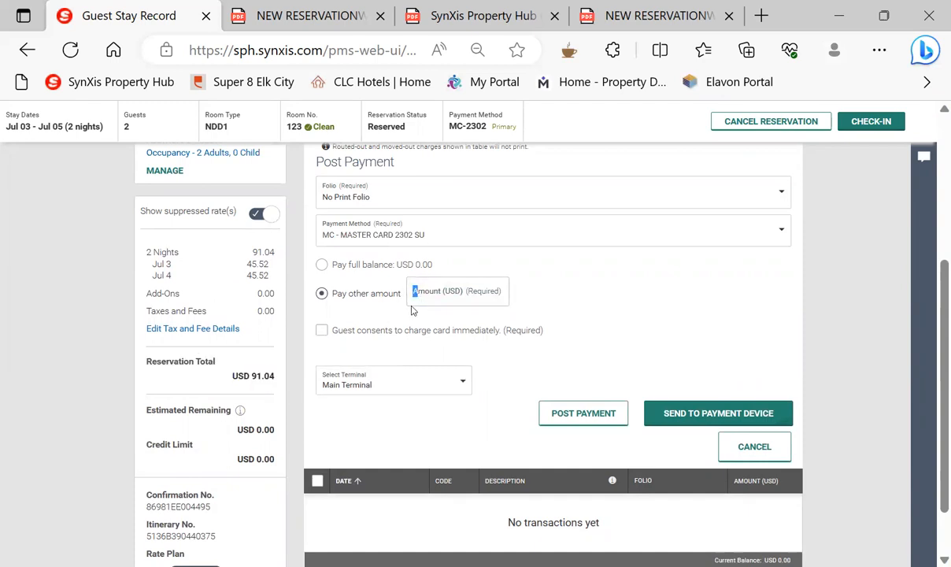
click(418, 304)
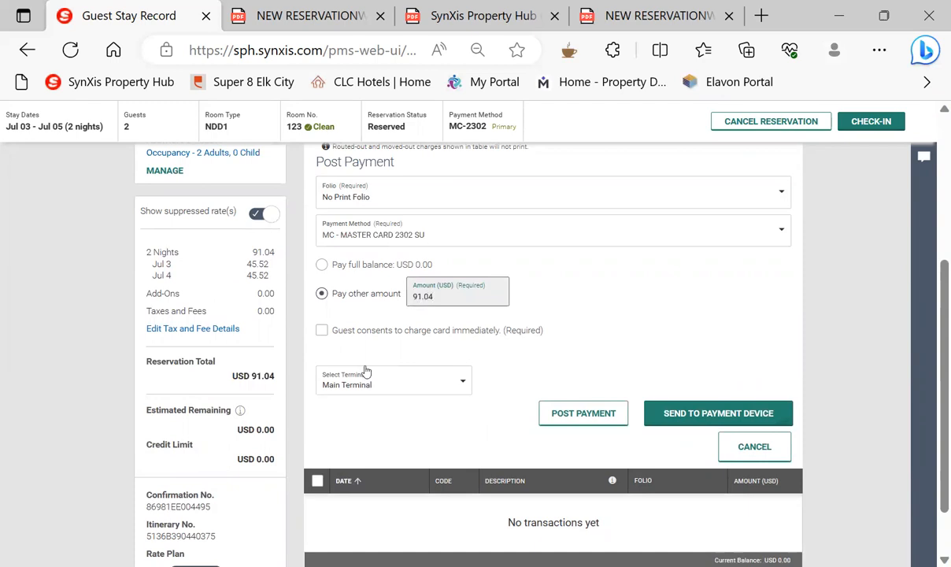
click(322, 330)
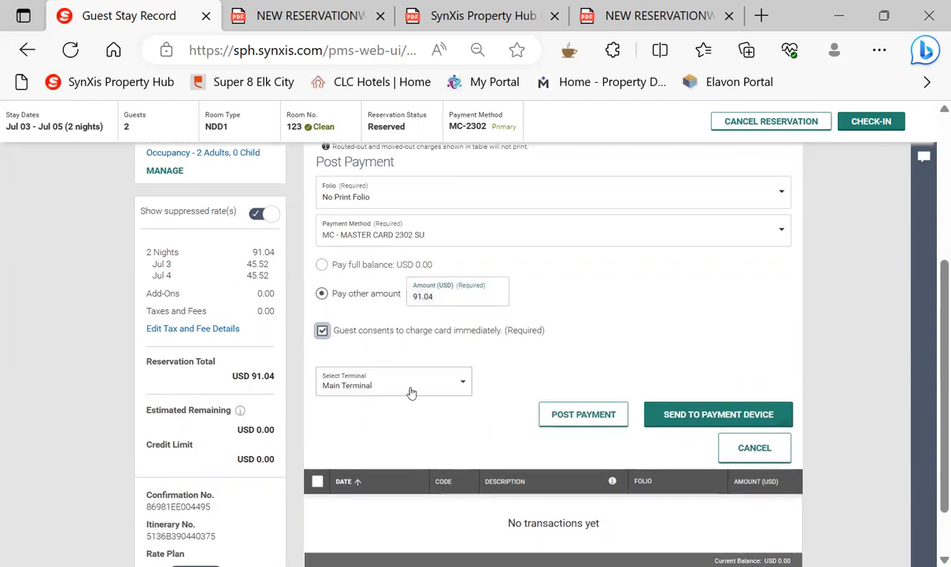
scroll(540, 359, down, 1)
scroll(539, 359, down, 1)
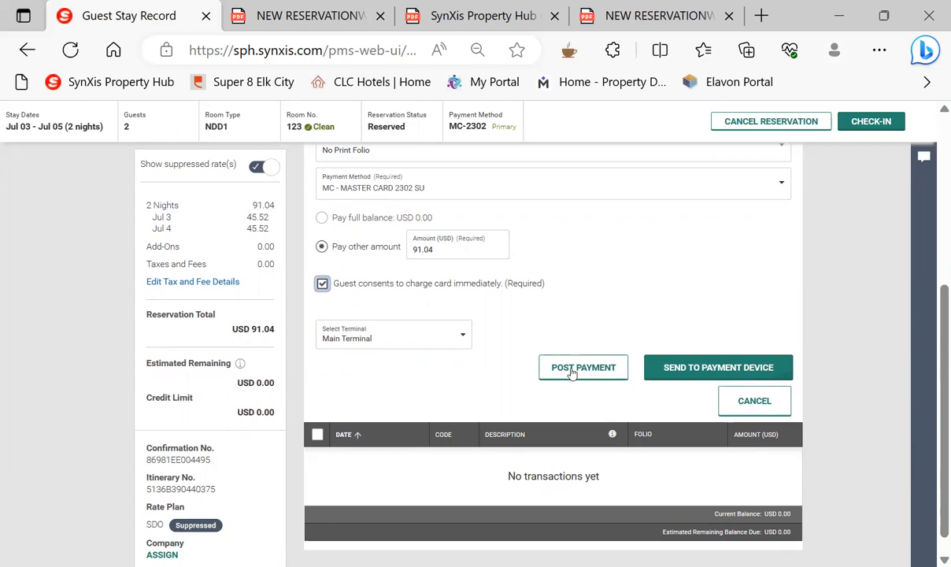
click(572, 372)
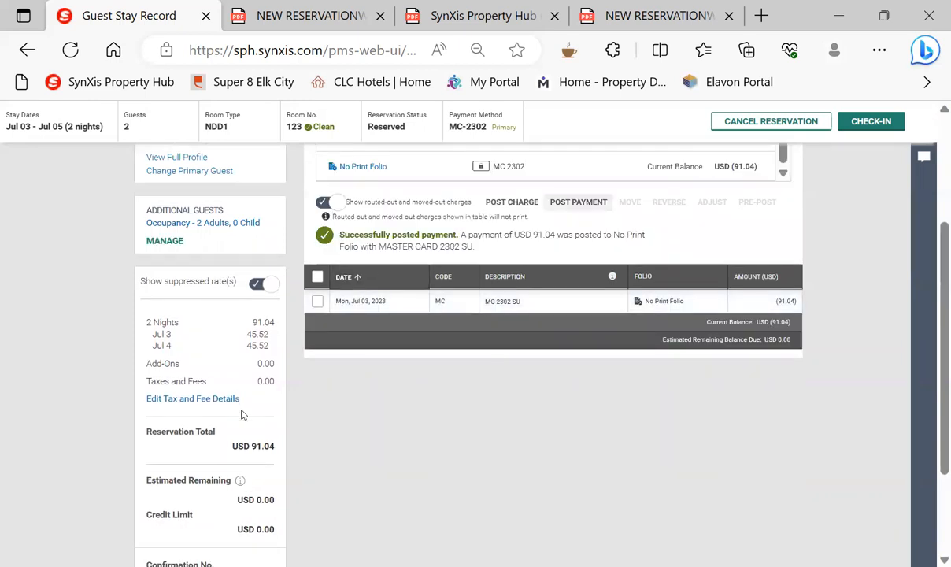
- Check the approval code of the USD 91.04 sale in the credit card log, close the log, and review the folio transactions
scroll(736, 270, up, 3)
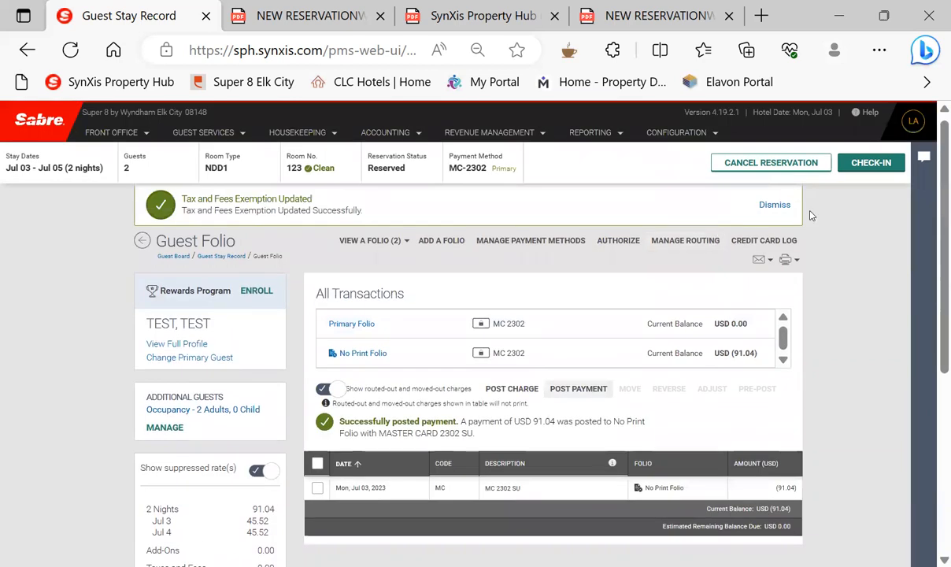
click(753, 240)
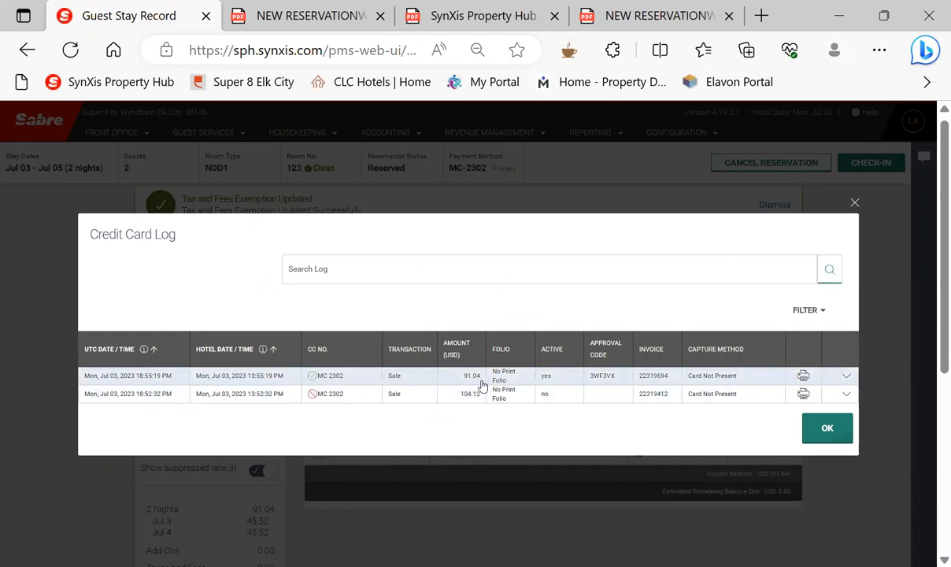
double_click(598, 377)
click(824, 475)
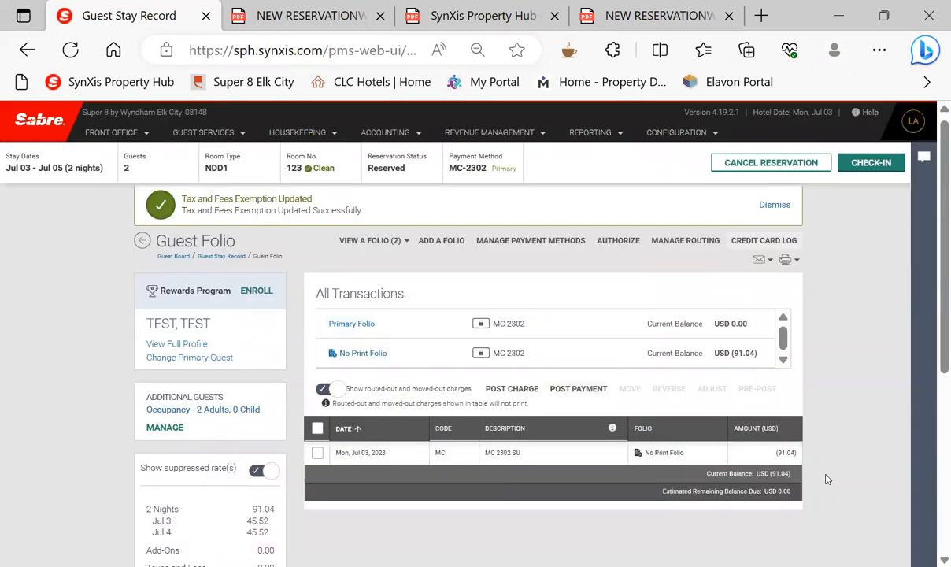
scroll(669, 523, down, 2)
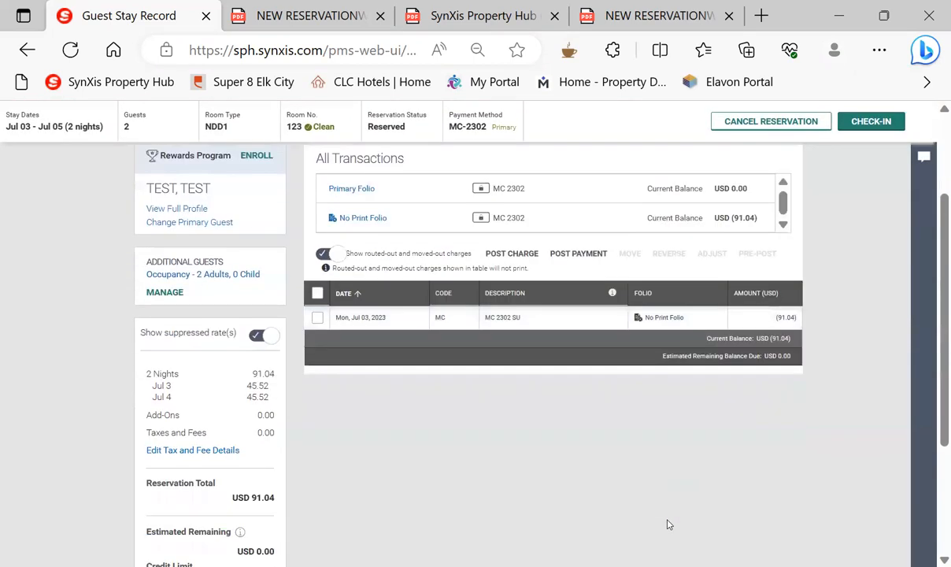
scroll(669, 524, up, 2)
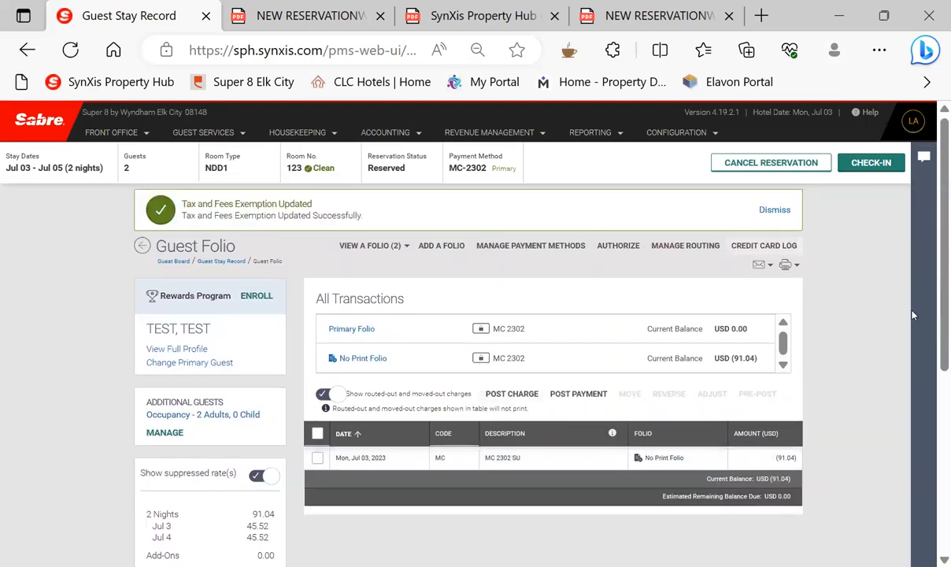
- Start the check-in and try to authorize MC - MASTER CARD for a 0.00 charge on the Main Terminal payment device
click(867, 166)
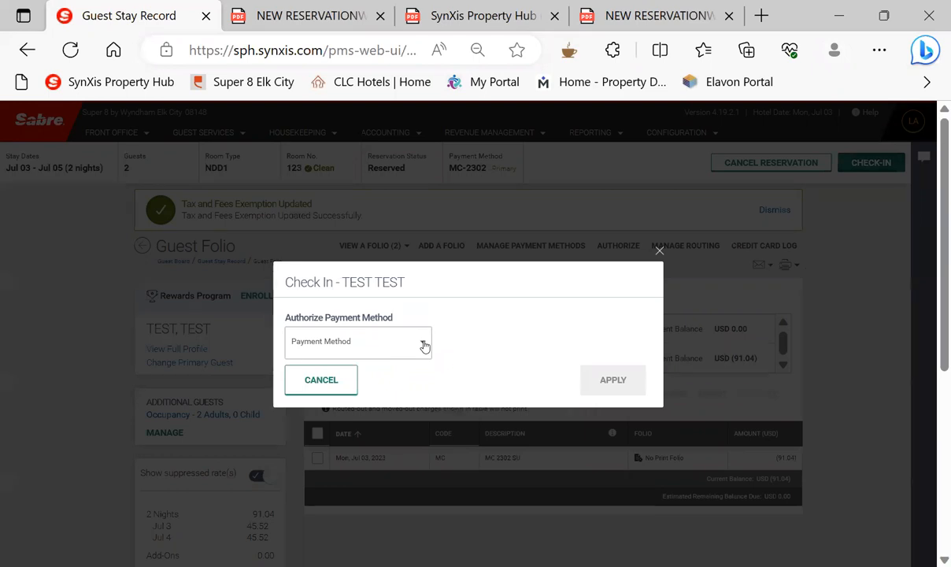
click(424, 347)
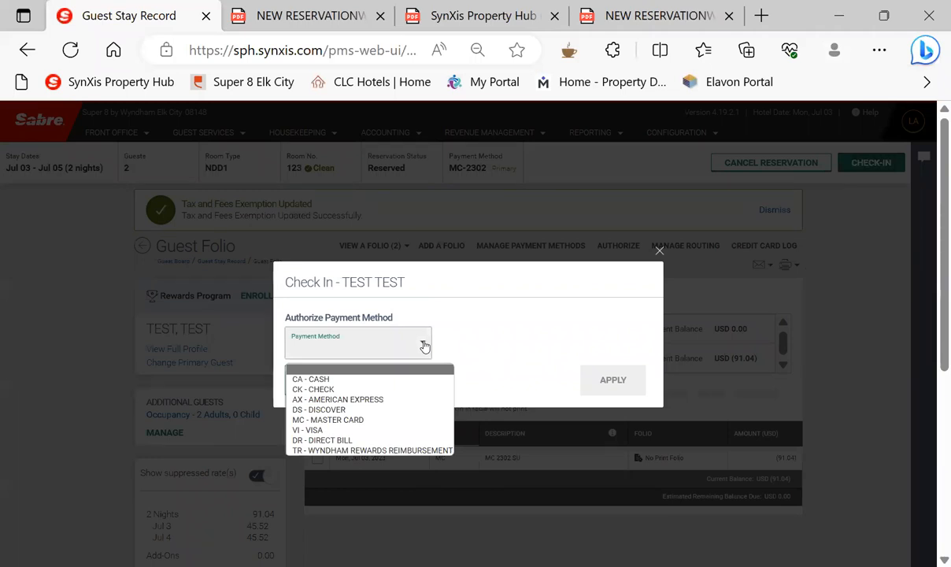
click(345, 421)
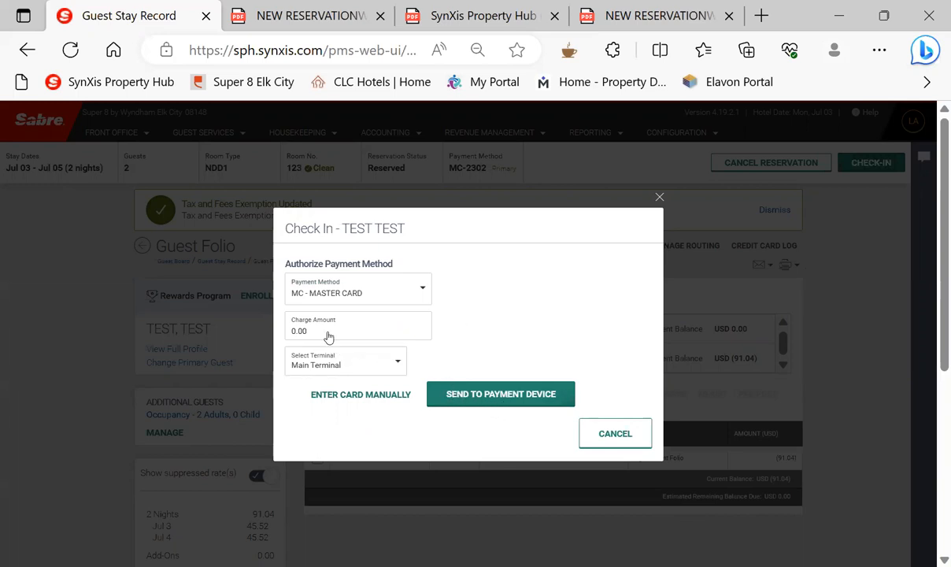
drag(320, 332, 253, 343)
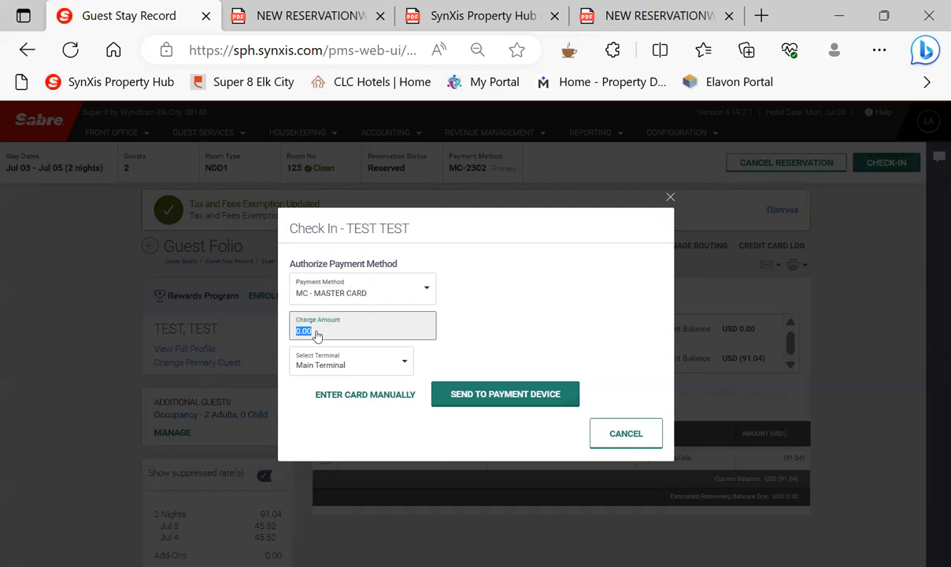
click(313, 333)
click(496, 396)
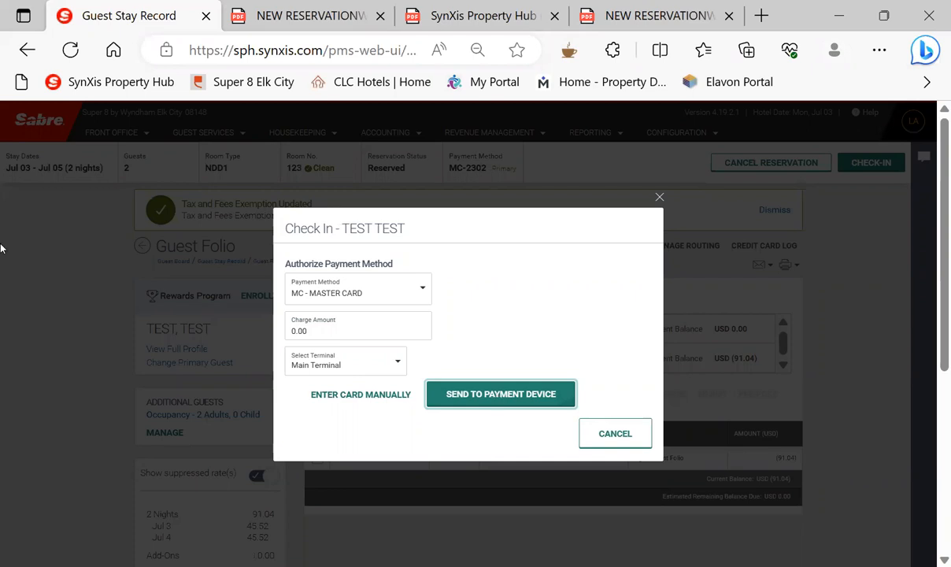
- Change the check-in payment method to VI - VISA and send the authorization to the Main Terminal payment device
click(425, 290)
click(314, 380)
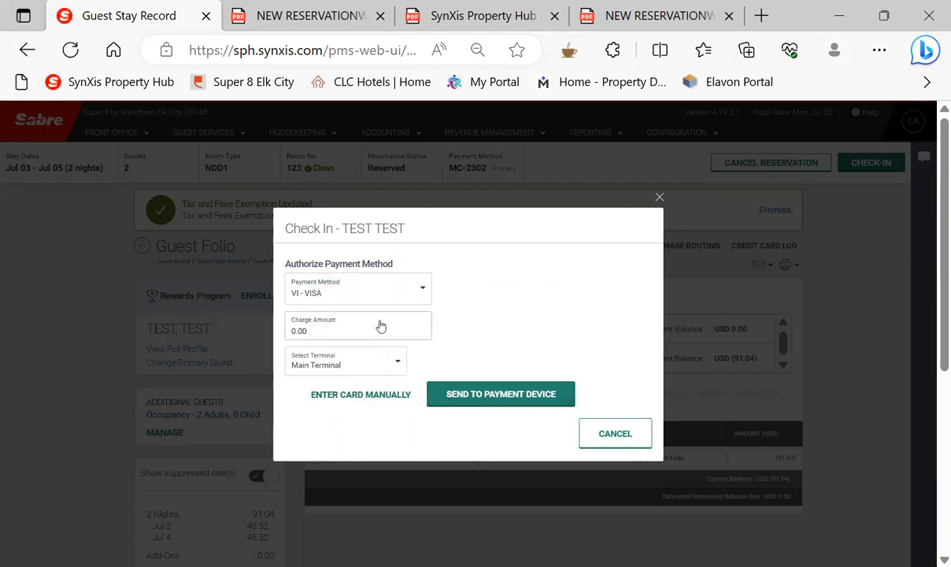
click(475, 396)
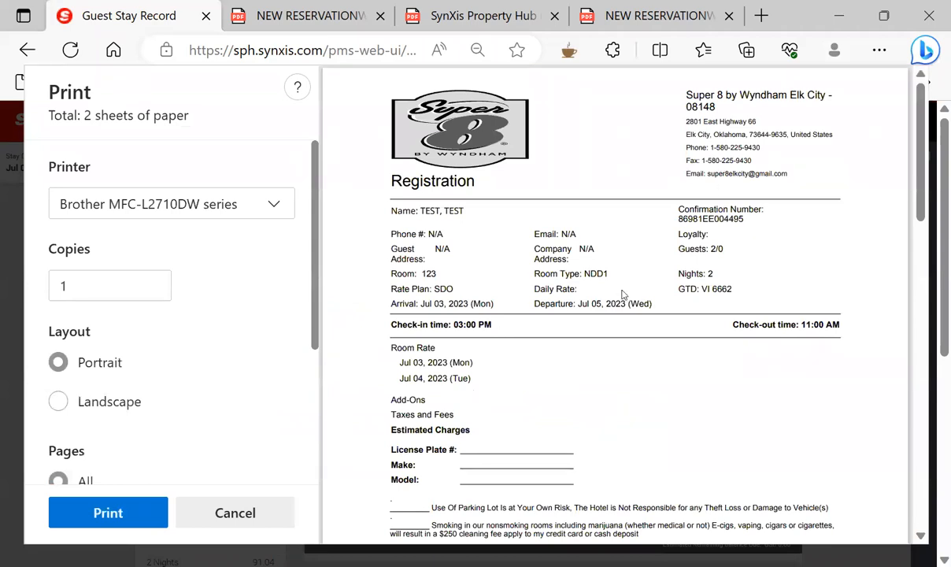
- Examine the registration card's print preview, including the room rate, taxes and estimated charges fields, policy notices and guarantee card
scroll(622, 295, down, 2)
scroll(627, 293, down, 2)
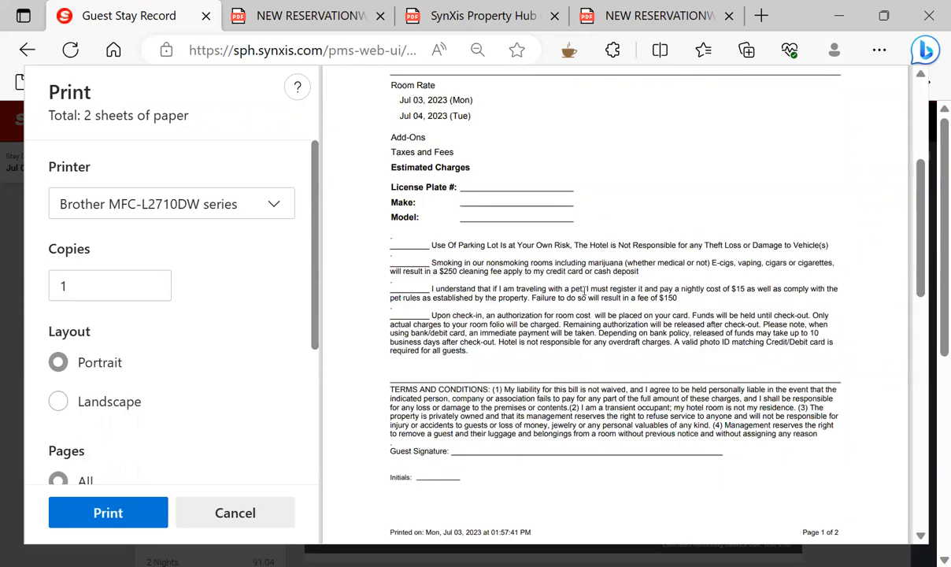
scroll(567, 331, up, 3)
scroll(565, 329, down, 3)
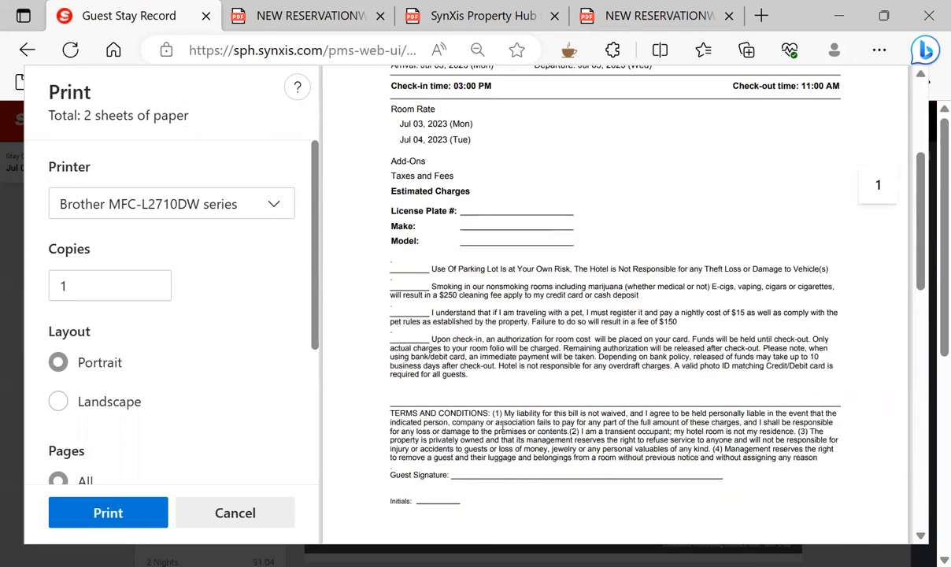
scroll(609, 412, up, 2)
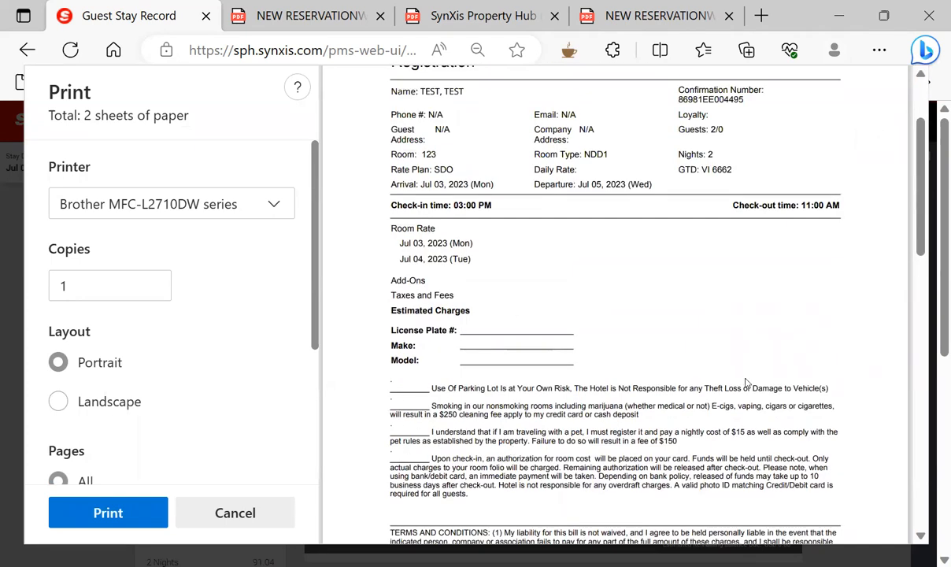
scroll(775, 325, up, 2)
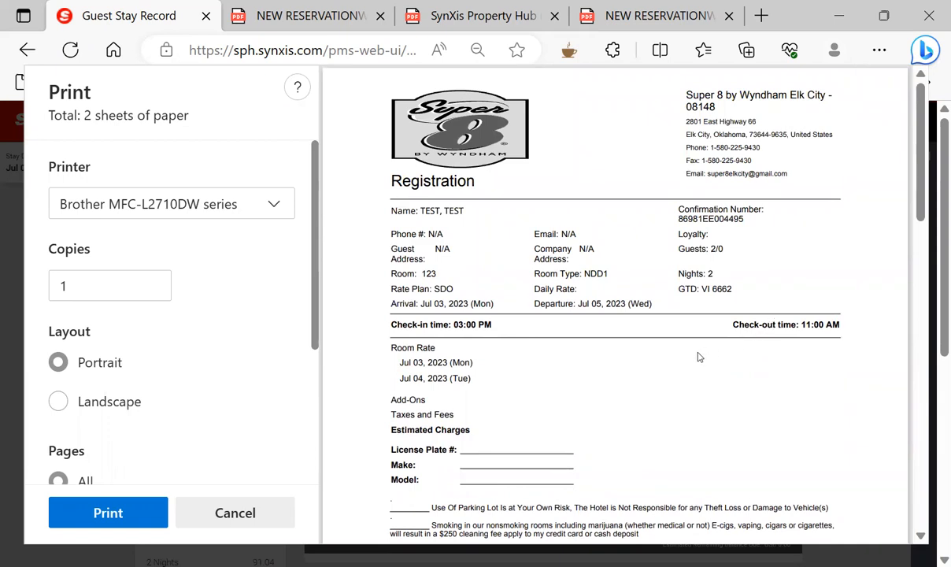
- Review the registration card's policy notices, terms and signature lines, and print one portrait copy on the Brother MFC-L2710DW series printer
scroll(663, 337, down, 2)
scroll(690, 366, up, 2)
scroll(690, 362, down, 4)
scroll(690, 356, down, 2)
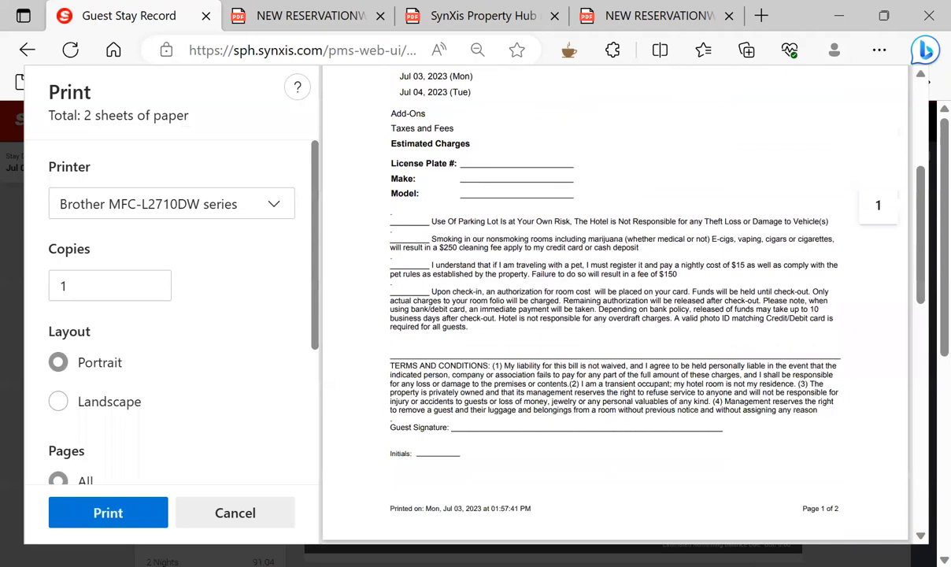
click(118, 513)
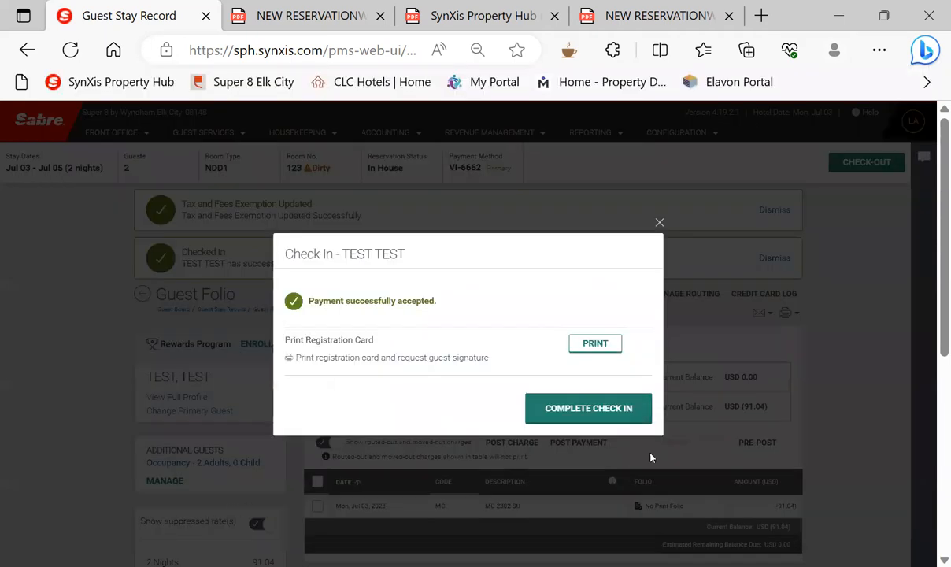
- Complete the guest's check-in and review all transactions on the guest folio
click(577, 411)
scroll(845, 382, down, 3)
scroll(845, 382, up, 3)
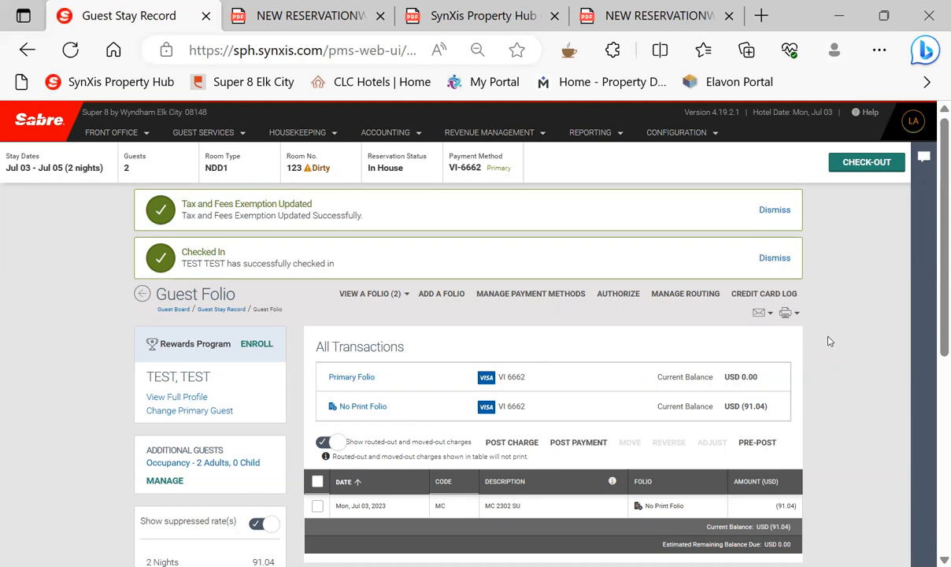
scroll(830, 341, down, 3)
scroll(829, 341, up, 3)
- Open the No Print Folio and check its balance due, pending balance, posted transaction and reservation total
drag(781, 412, 727, 421)
click(713, 402)
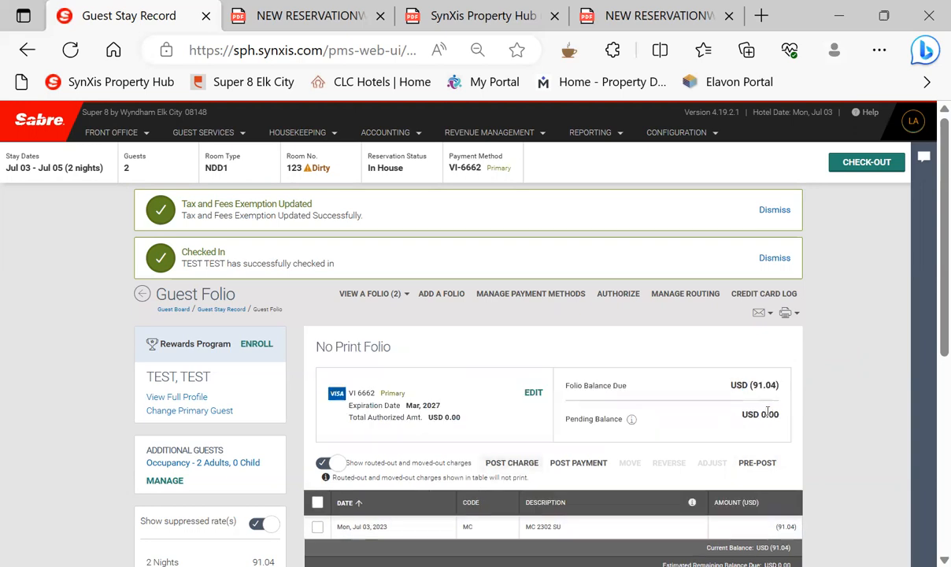
drag(786, 386, 728, 386)
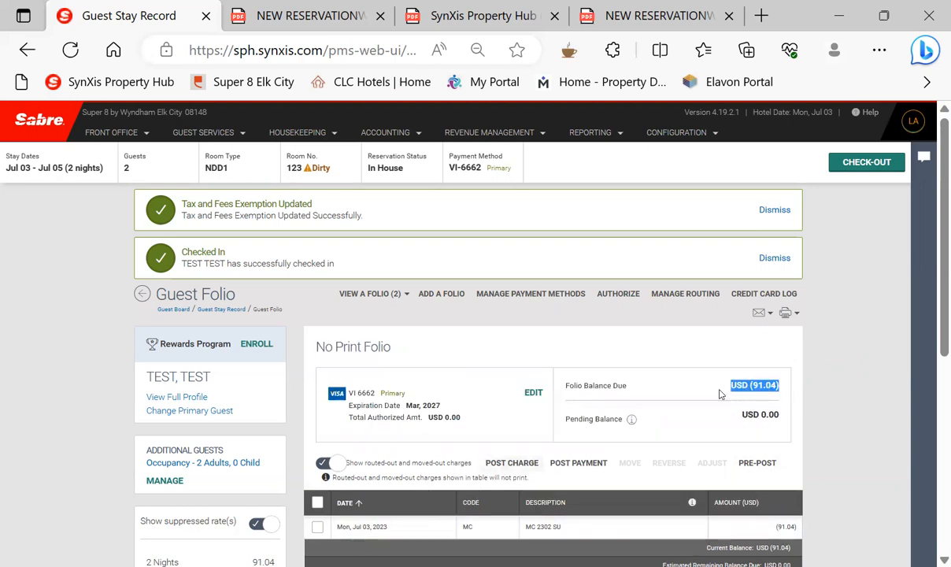
scroll(798, 404, down, 2)
scroll(799, 404, down, 2)
scroll(799, 404, up, 1)
middle_click(804, 410)
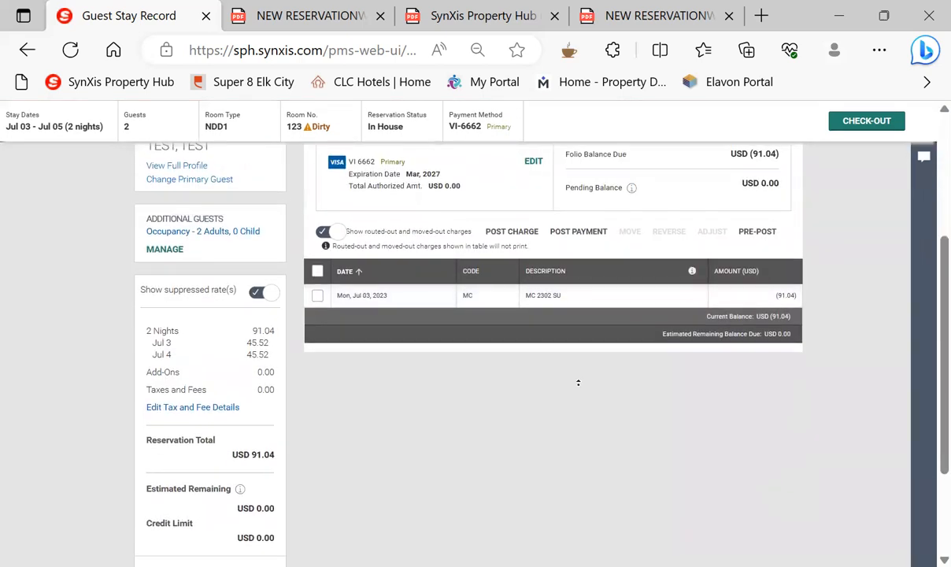
drag(942, 320, 942, 220)
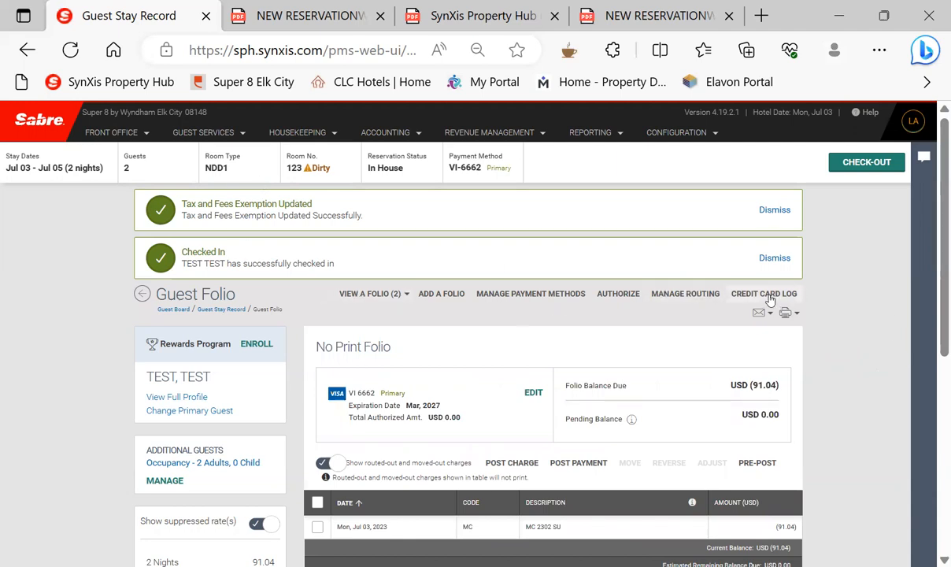
- Compare the active MC sale's approval code with the VI tokenization's capture method in the credit card log, and close the log
click(727, 293)
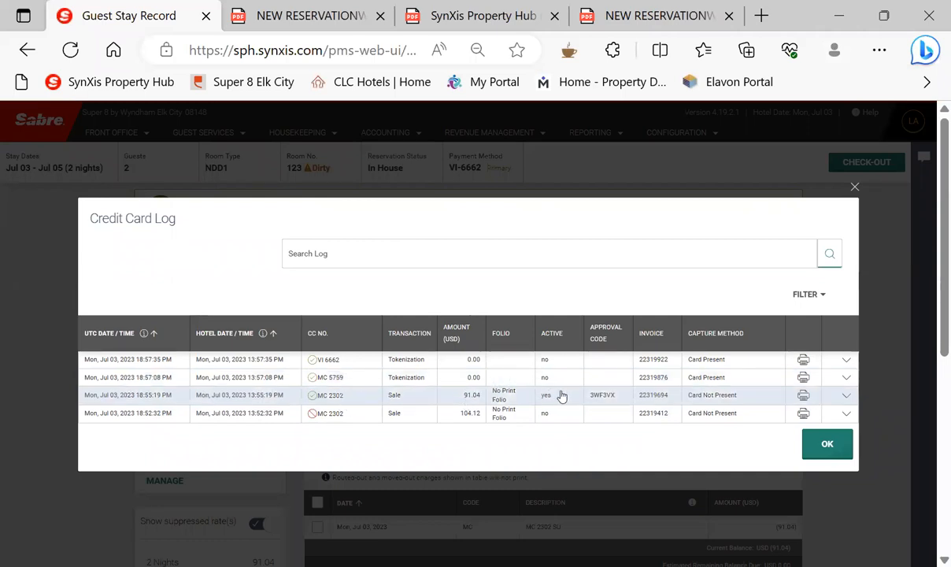
double_click(603, 396)
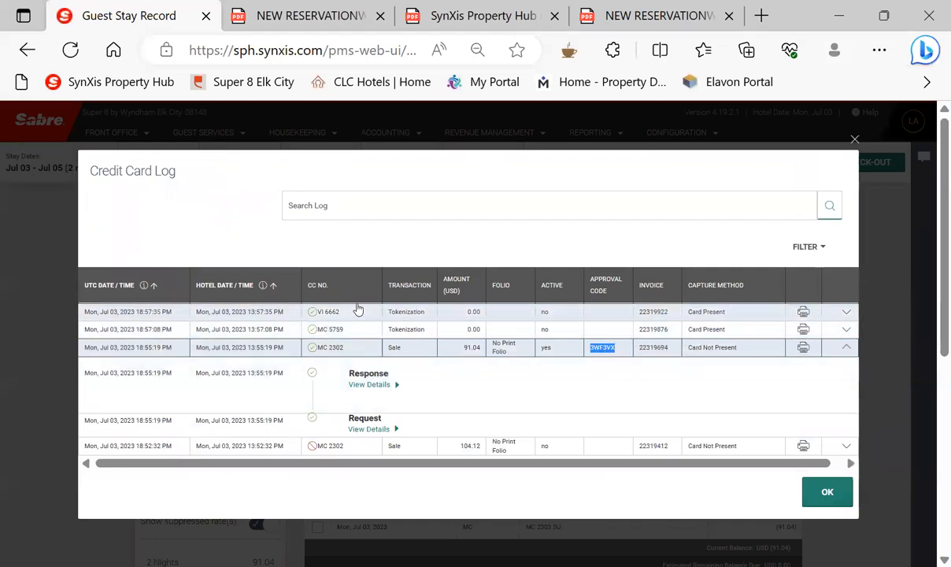
click(423, 312)
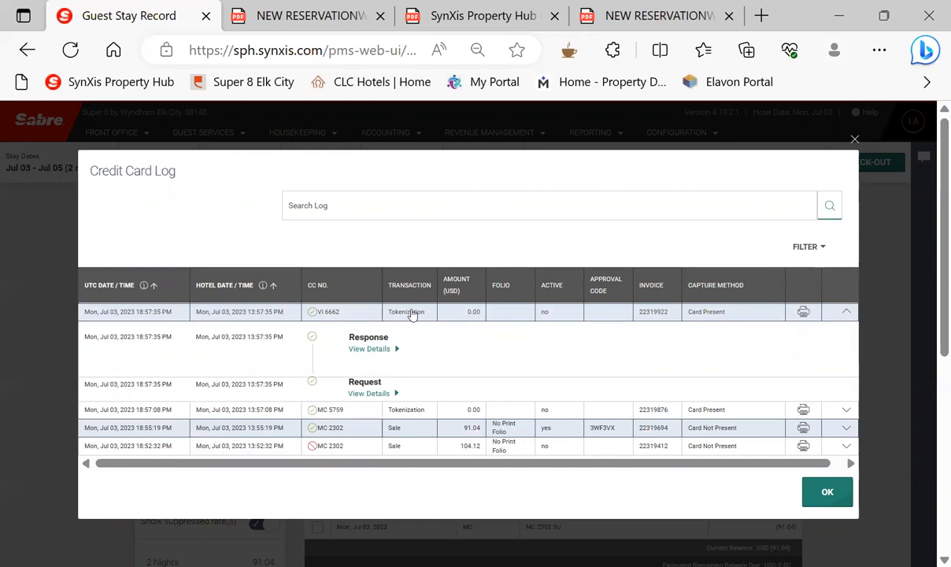
drag(735, 314, 689, 317)
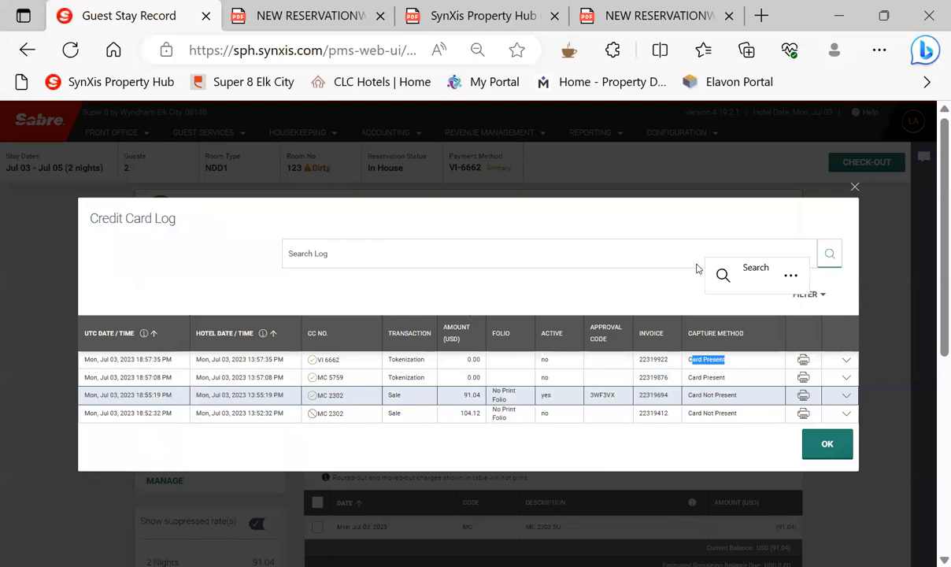
click(854, 186)
scroll(824, 441, down, 2)
scroll(833, 449, up, 2)
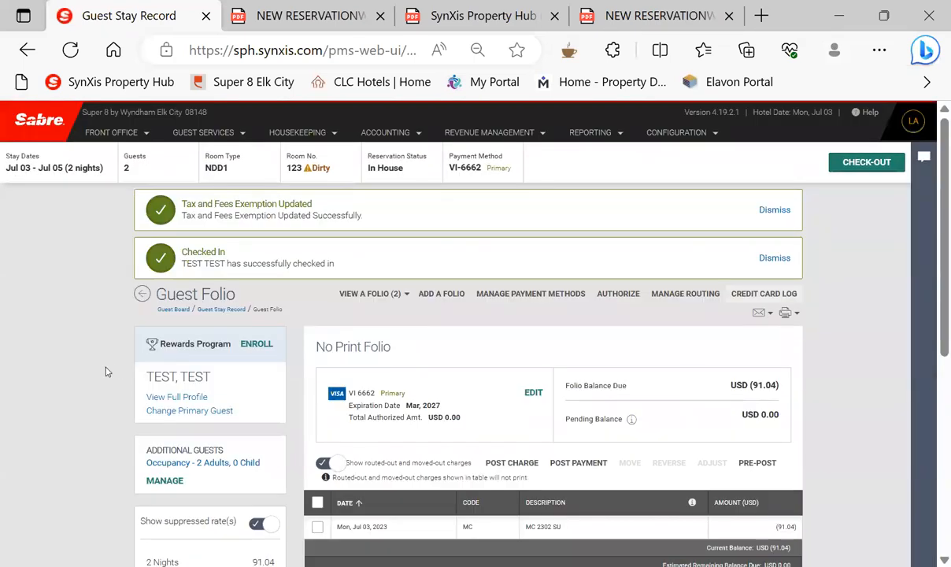
- Return to the guest stay record and review its stay information and room information
click(224, 308)
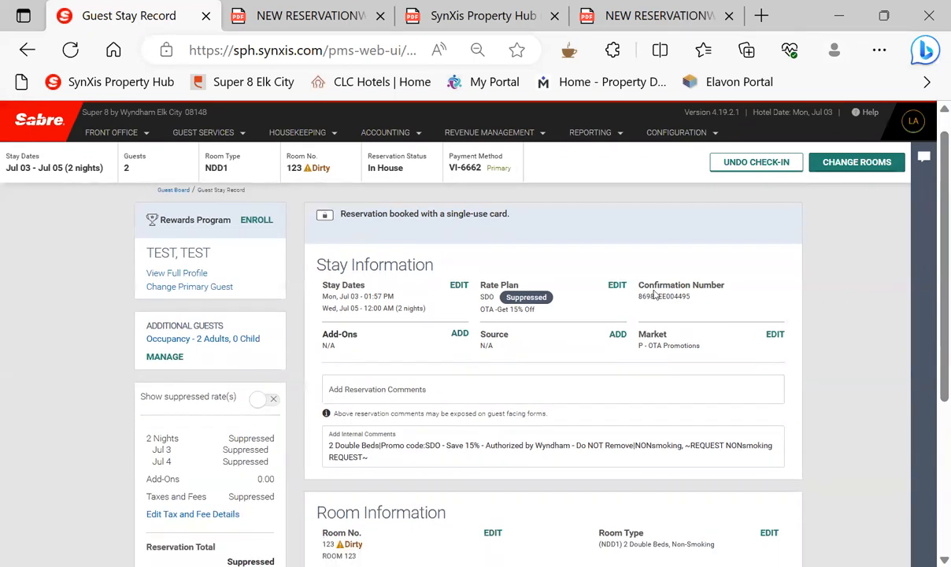
scroll(936, 446, down, 2)
scroll(935, 446, down, 3)
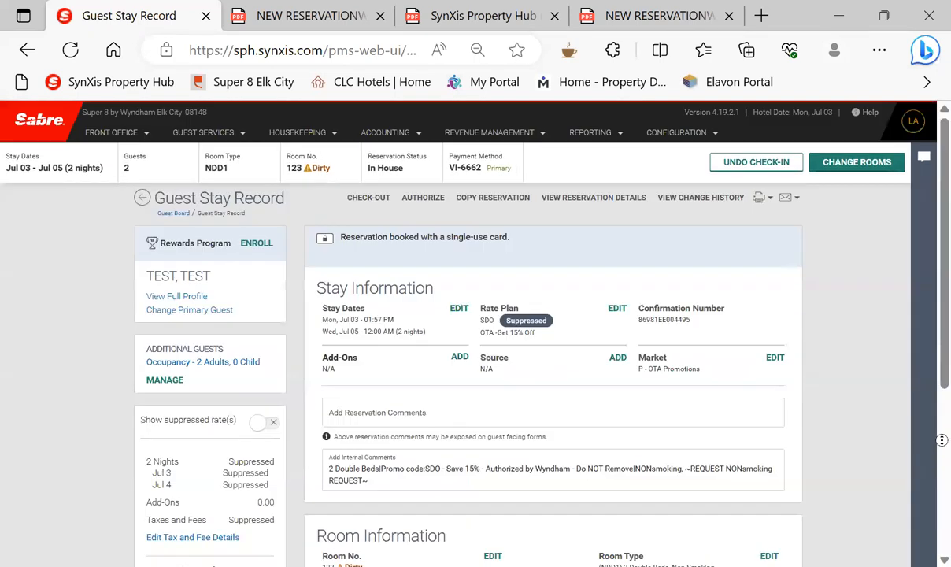